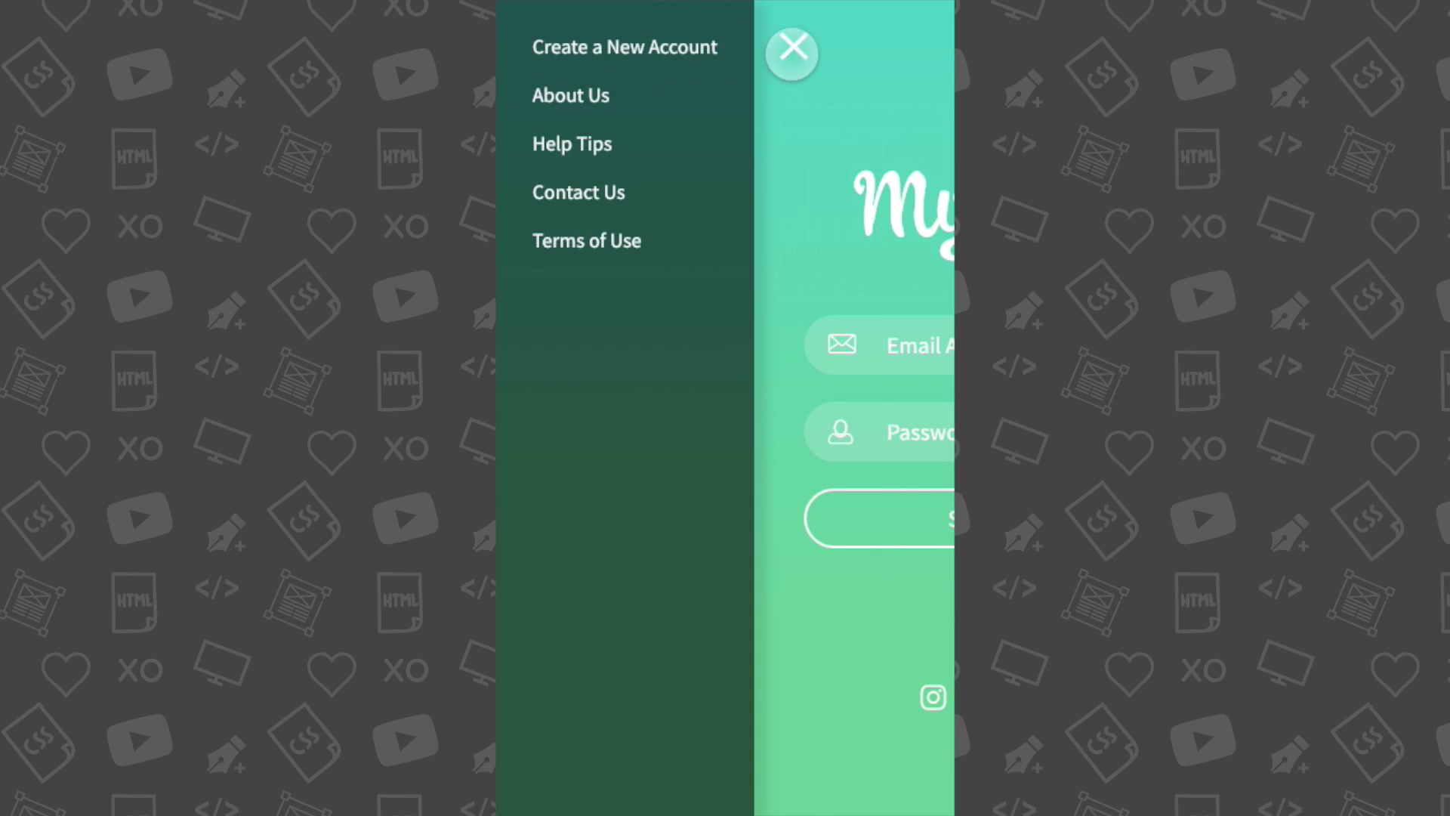
In Preview, close the side menu with X, reopen it via the hamburger icon, and close it again.
click(544, 54)
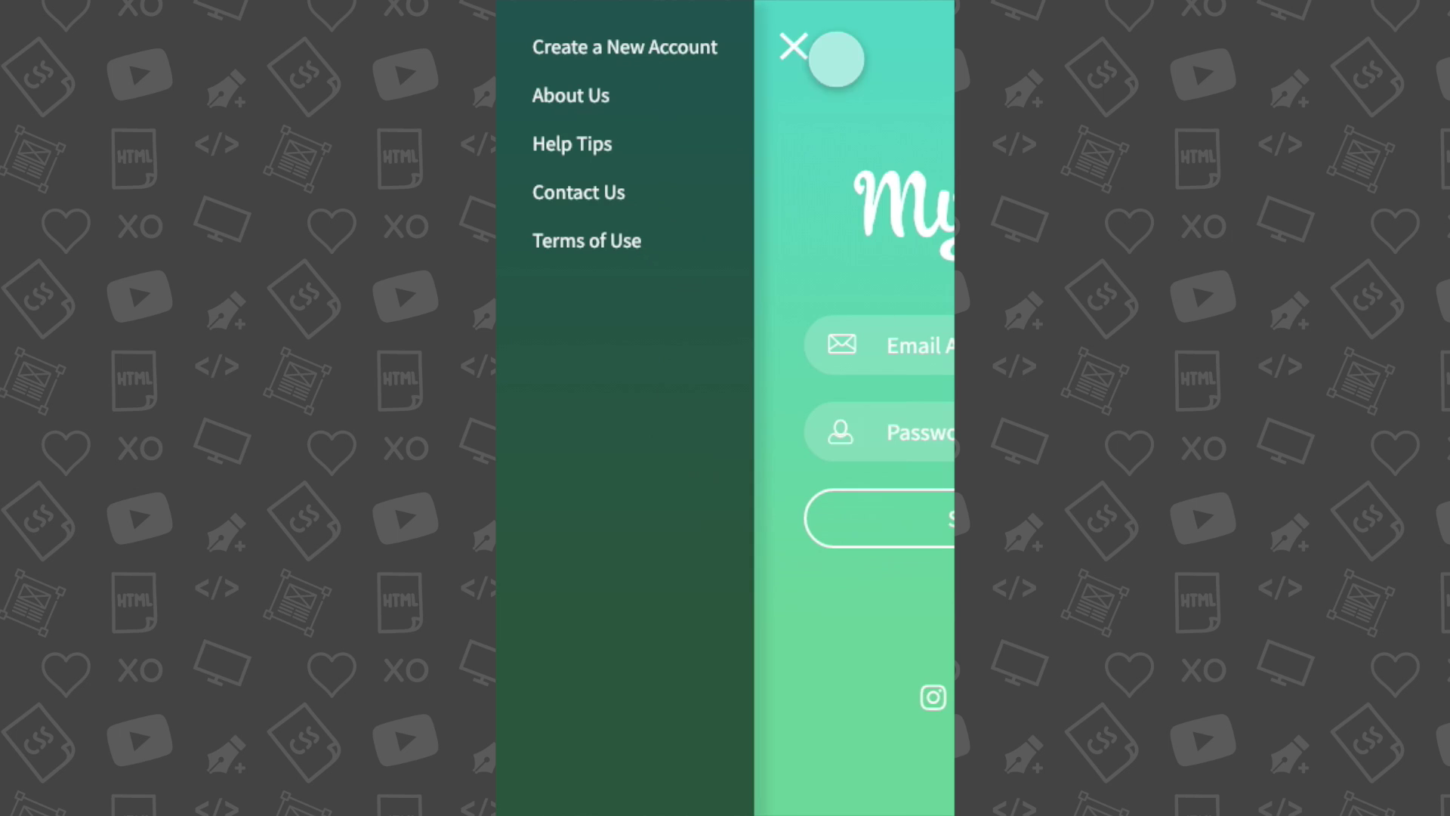
click(796, 46)
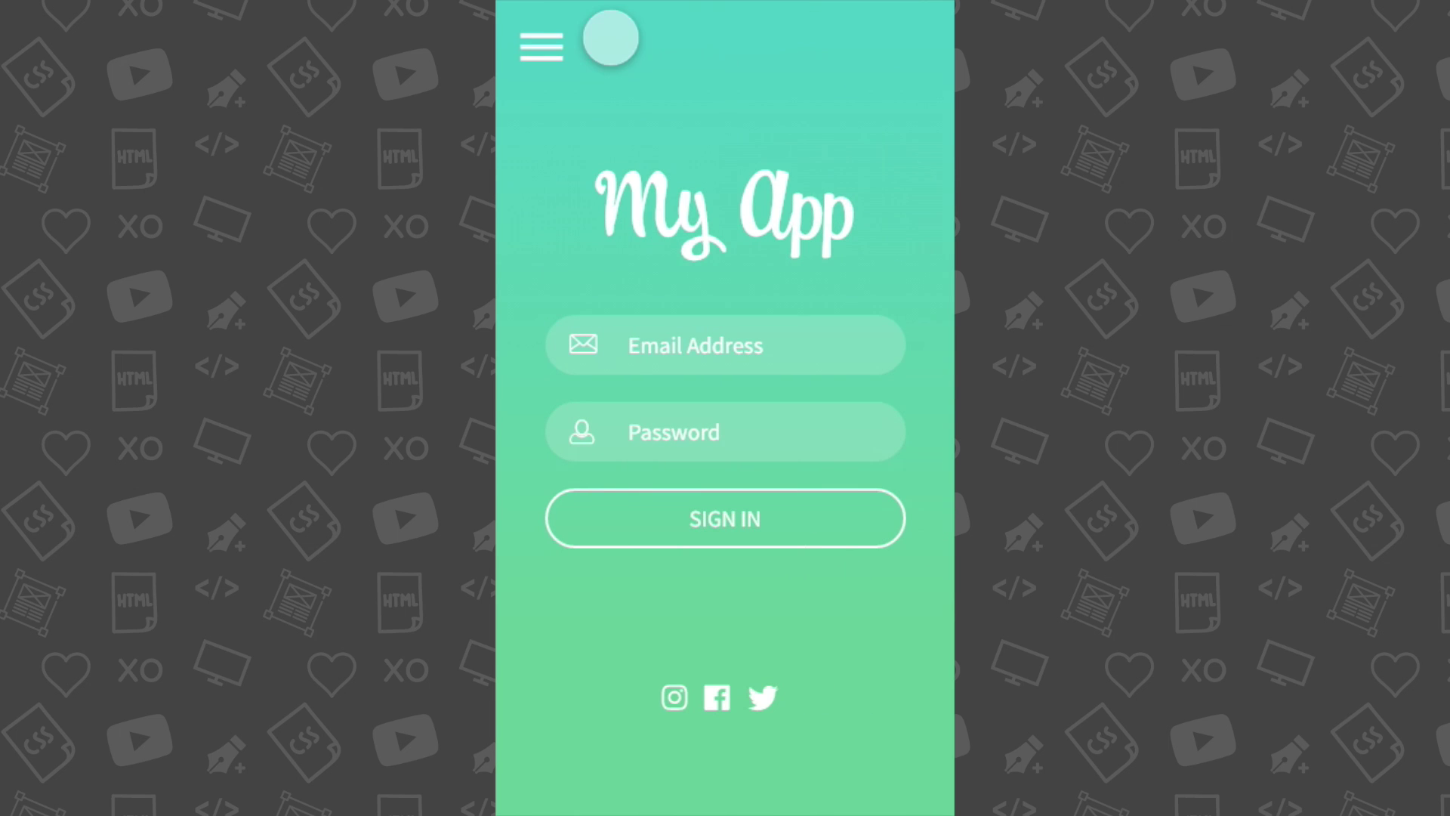
click(544, 46)
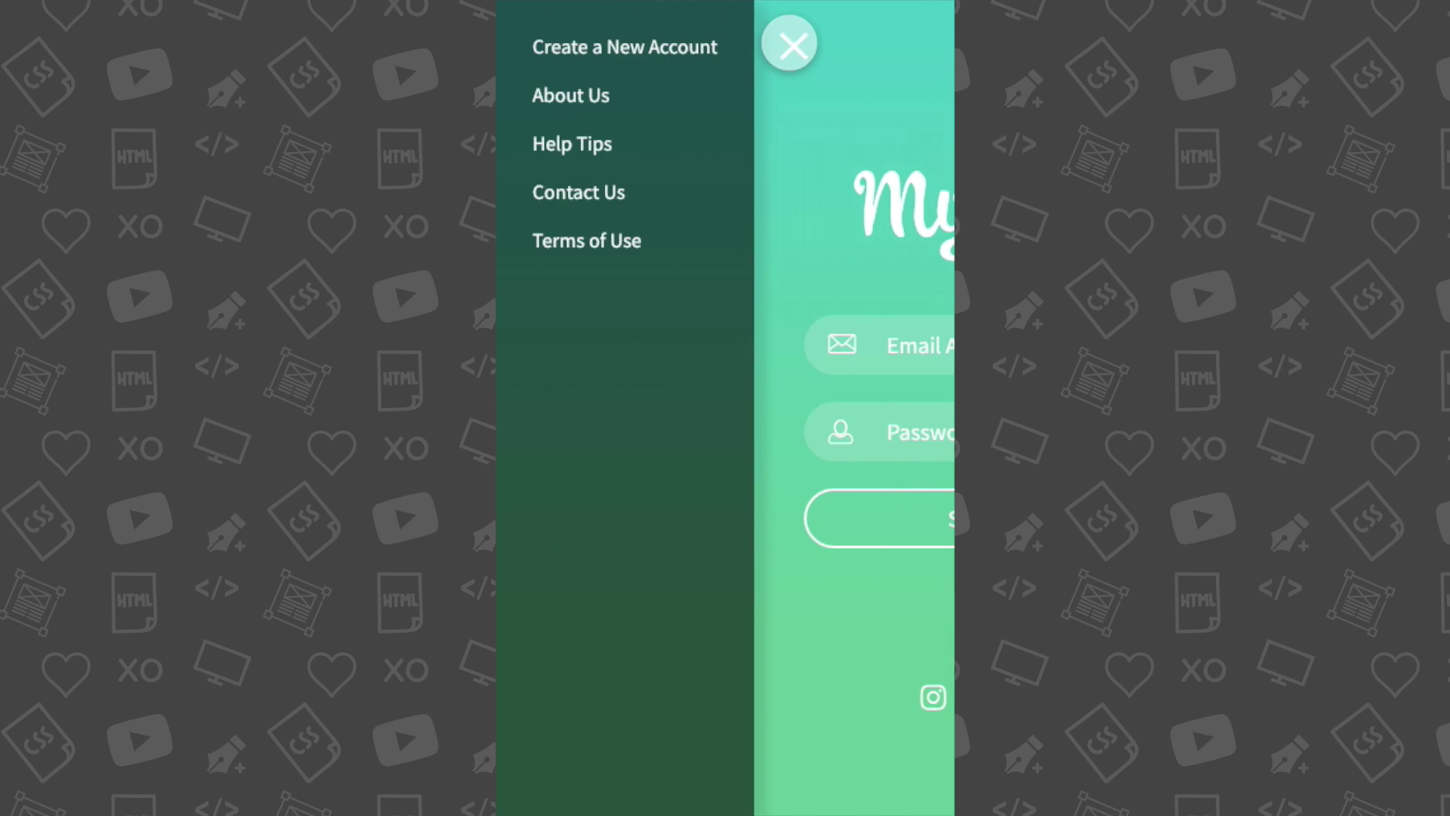
click(791, 45)
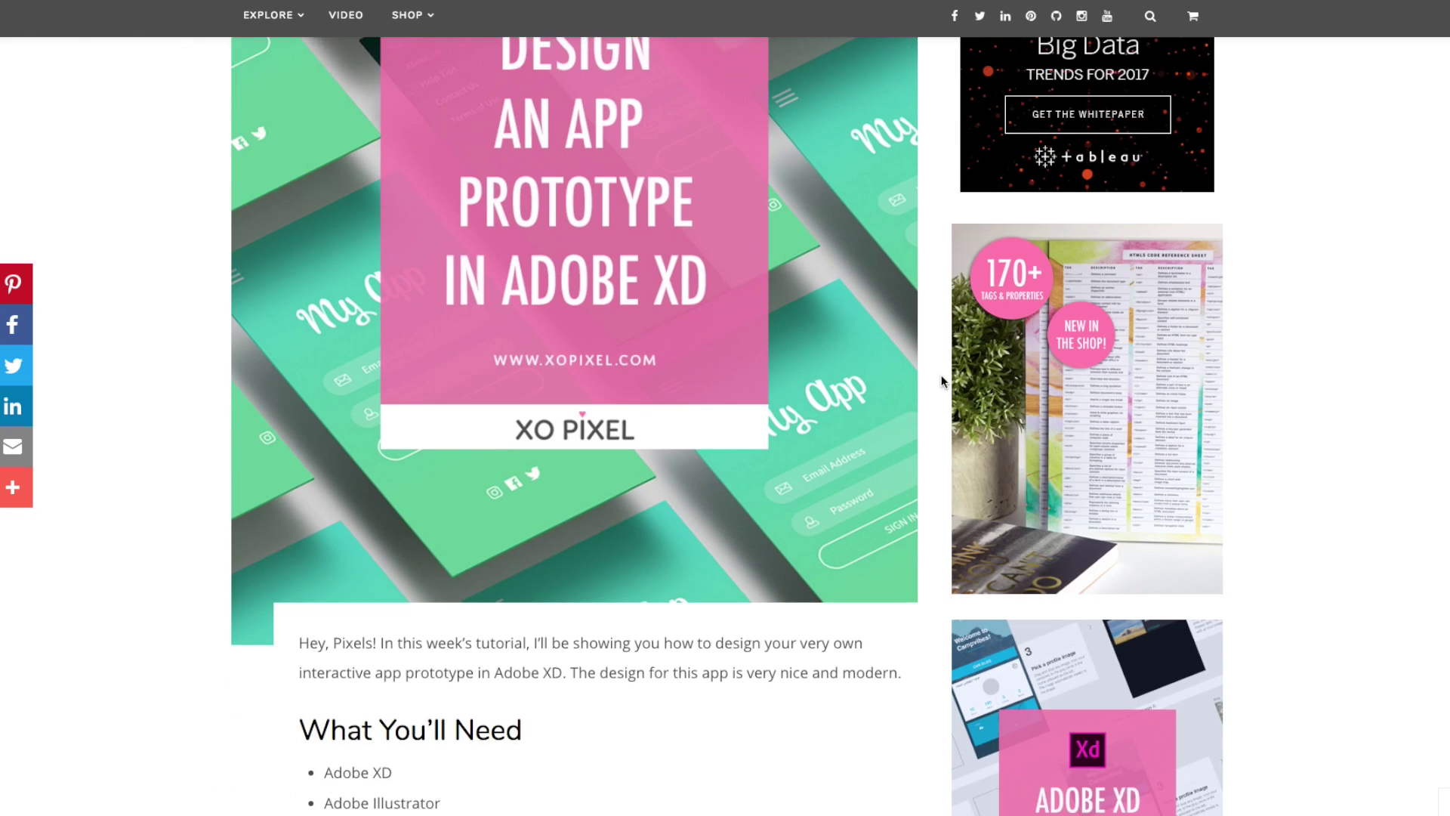
scroll(942, 374, down, 2)
scroll(942, 375, down, 2)
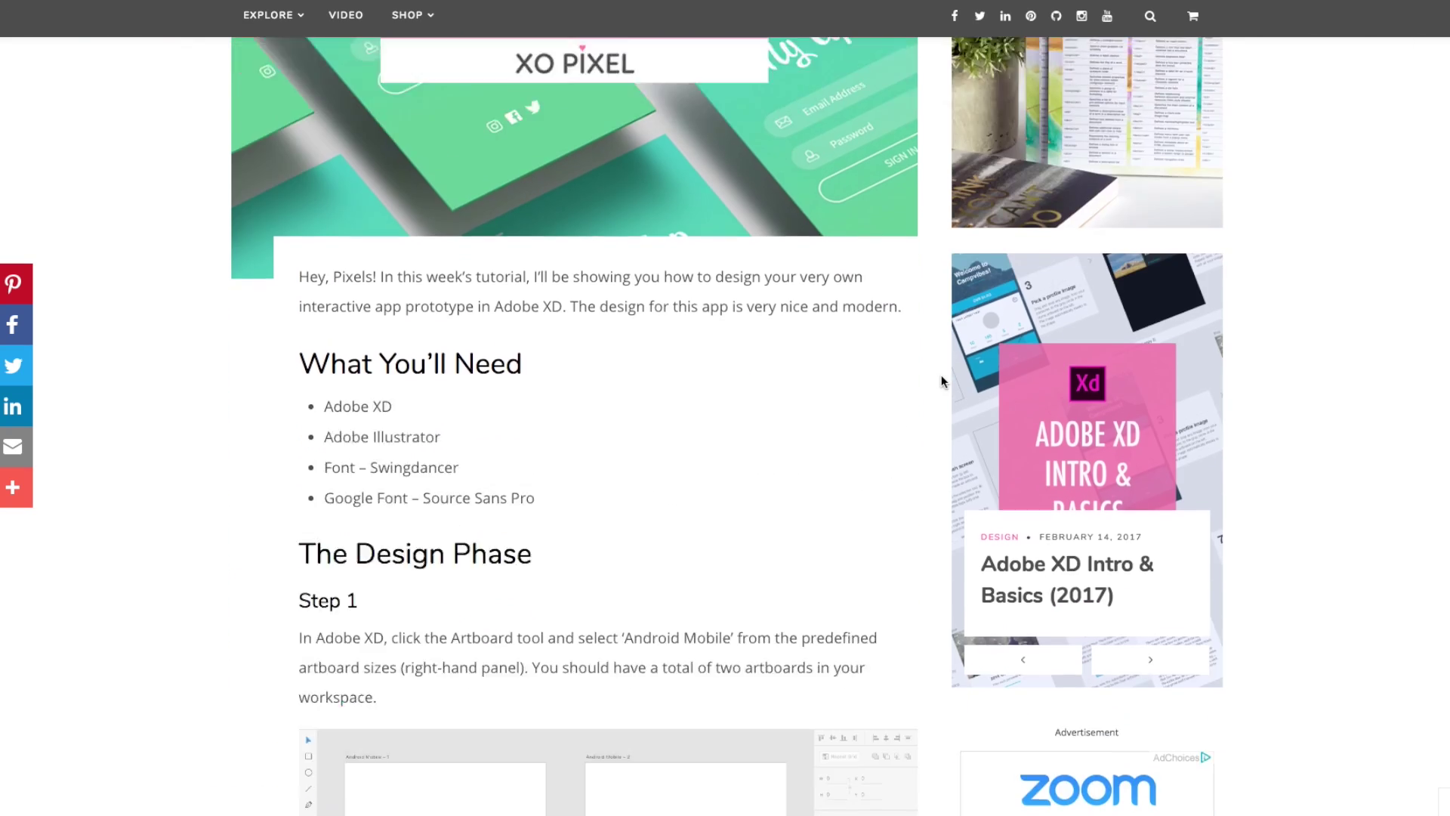
scroll(942, 376, down, 2)
scroll(942, 377, down, 2)
scroll(942, 377, down, 2)
scroll(942, 377, down, 2)
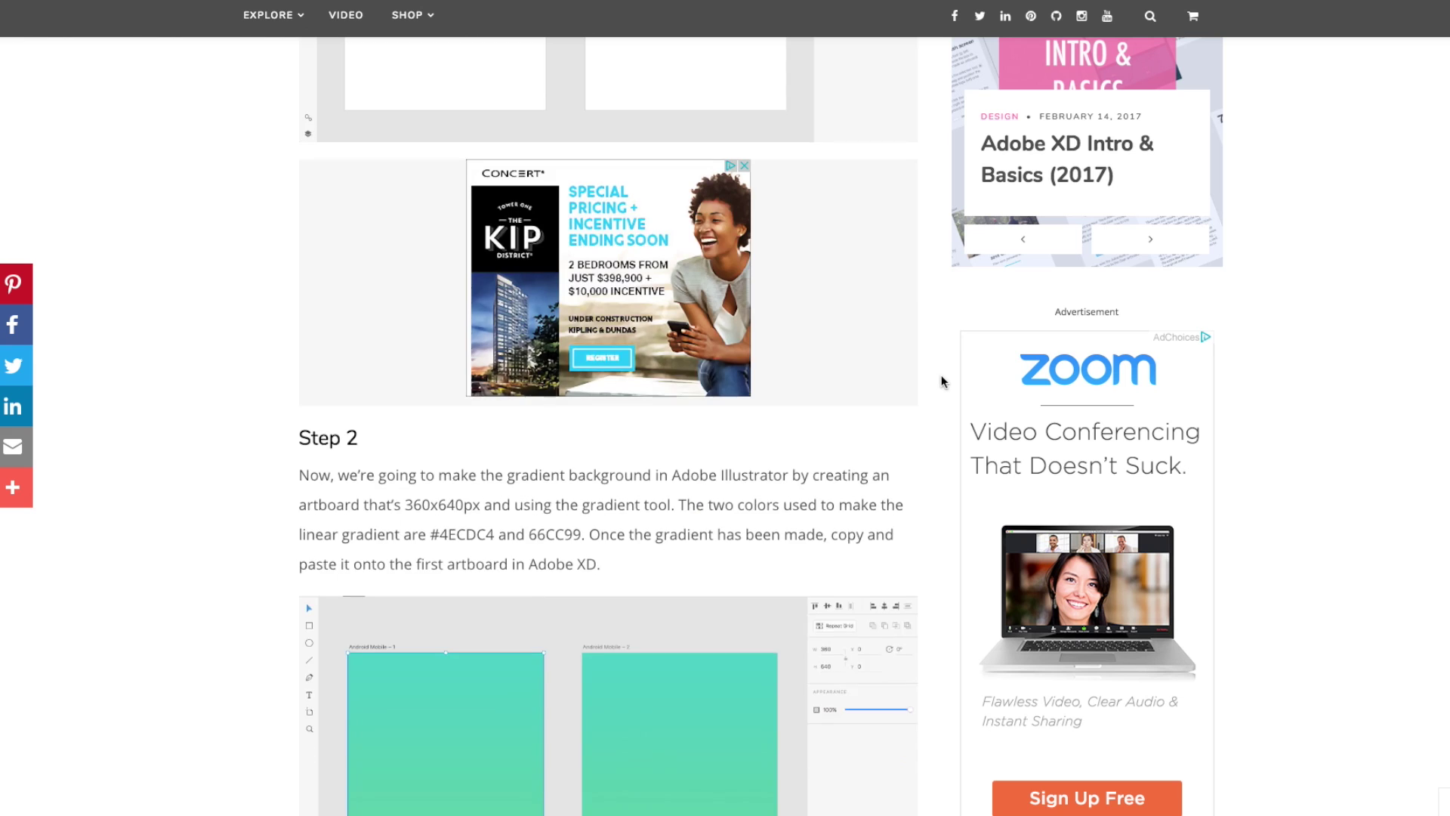
scroll(942, 376, down, 2)
scroll(941, 375, down, 2)
scroll(942, 375, down, 2)
scroll(942, 374, down, 2)
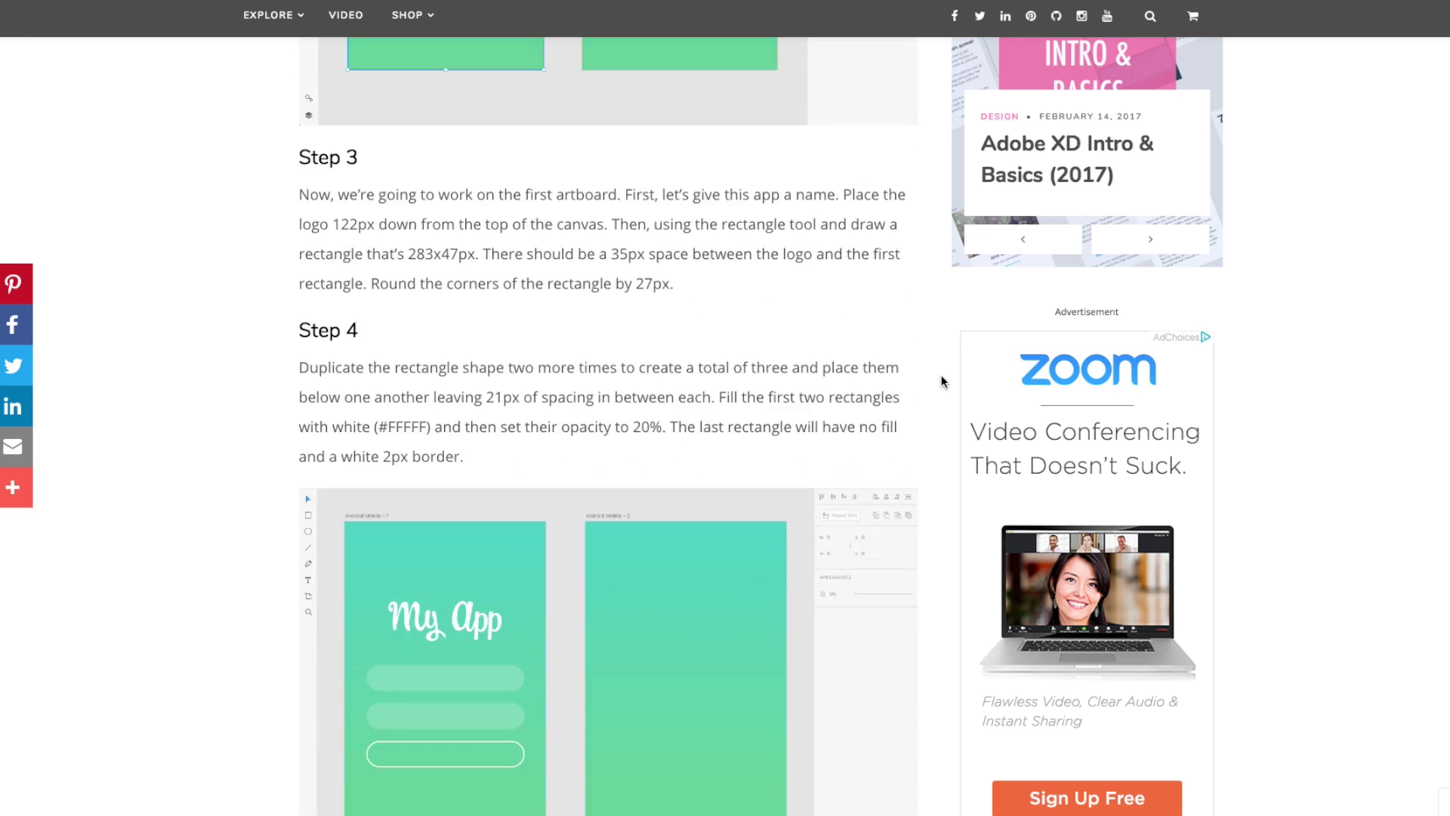
scroll(942, 374, down, 2)
scroll(942, 381, down, 2)
scroll(942, 380, down, 2)
scroll(941, 381, down, 2)
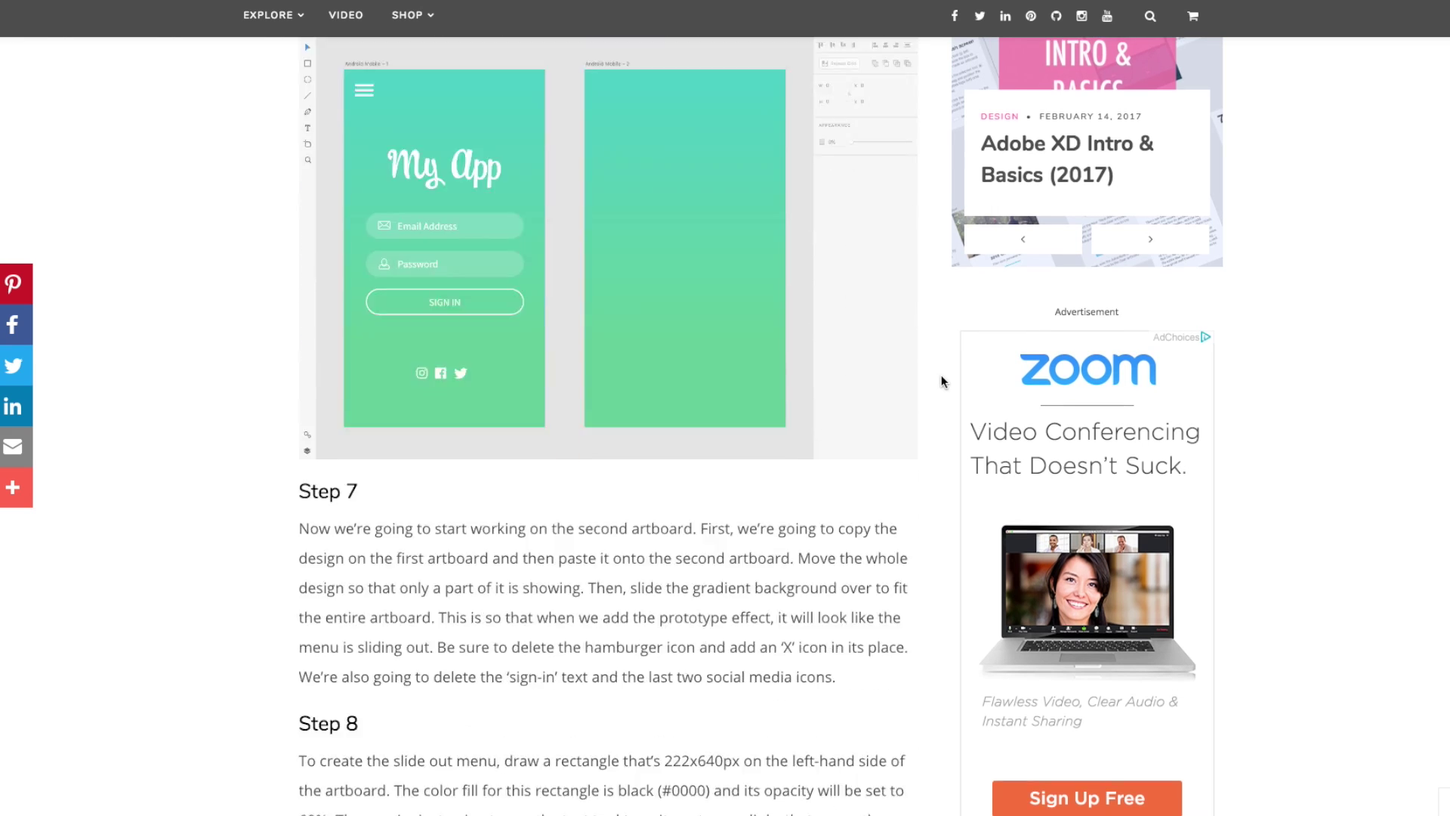
scroll(942, 381, down, 2)
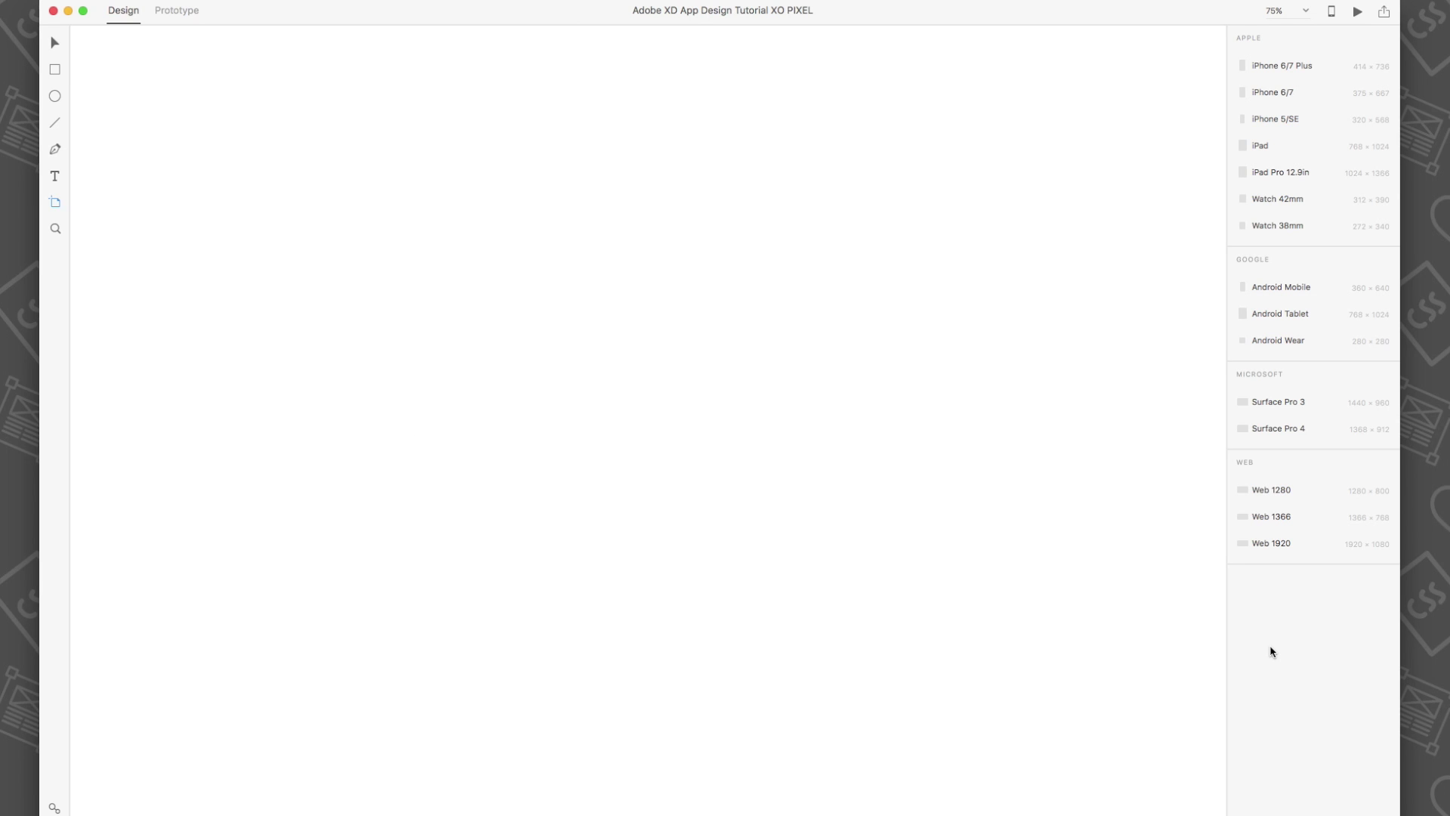
Add two Android Mobile artboards side by side and zoom to fit them.
click(1282, 288)
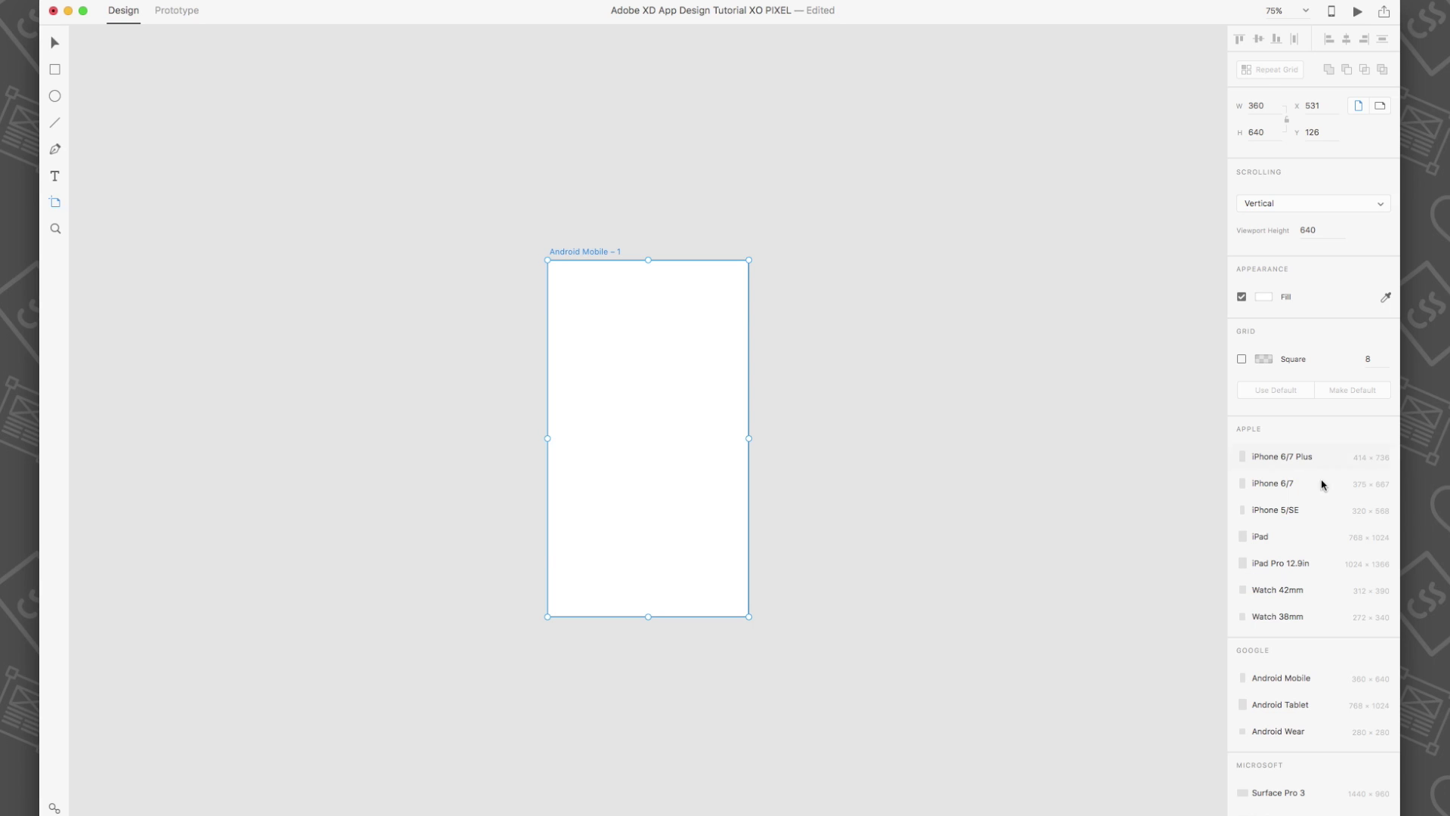
click(1292, 678)
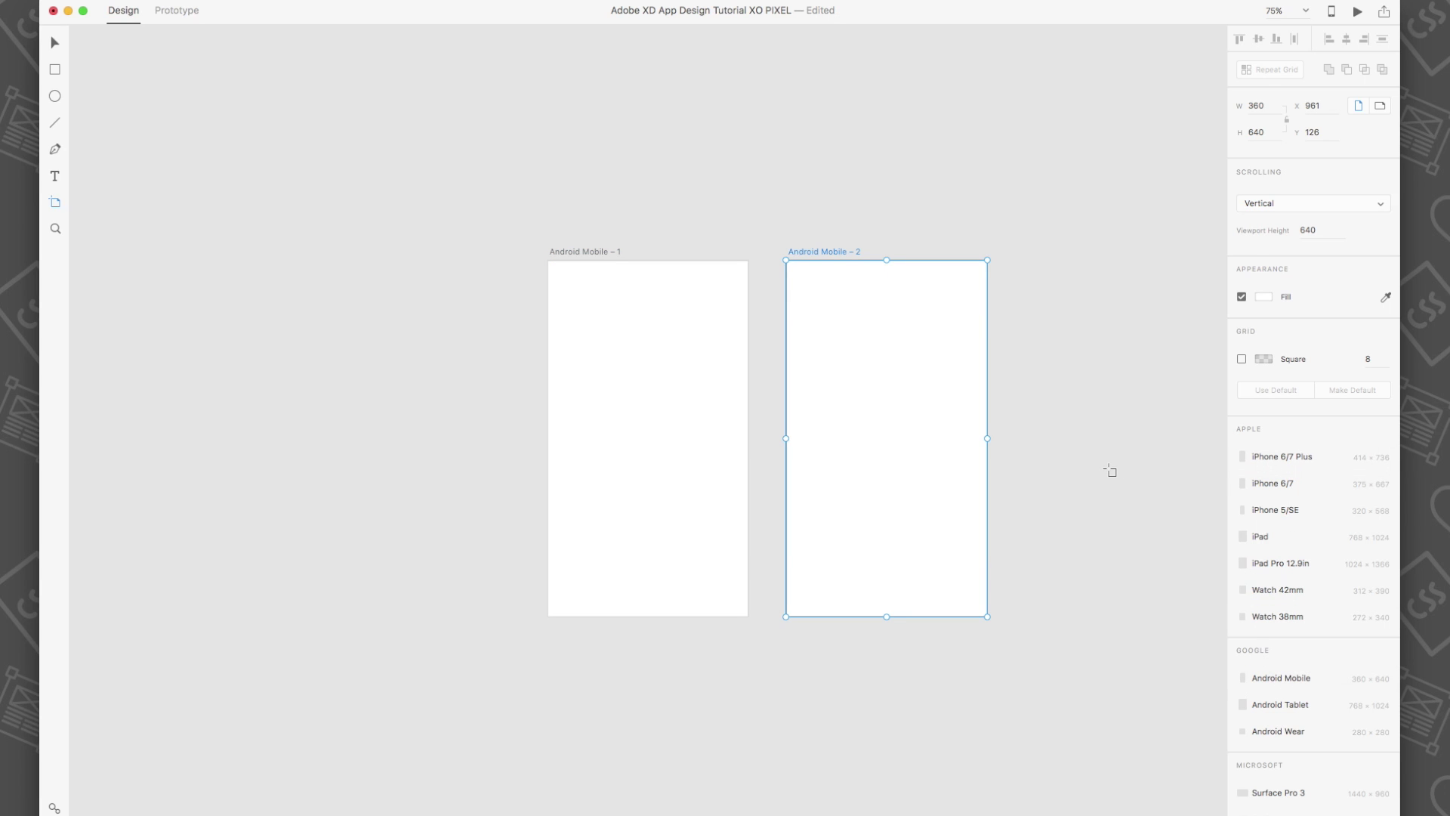
key(super+0)
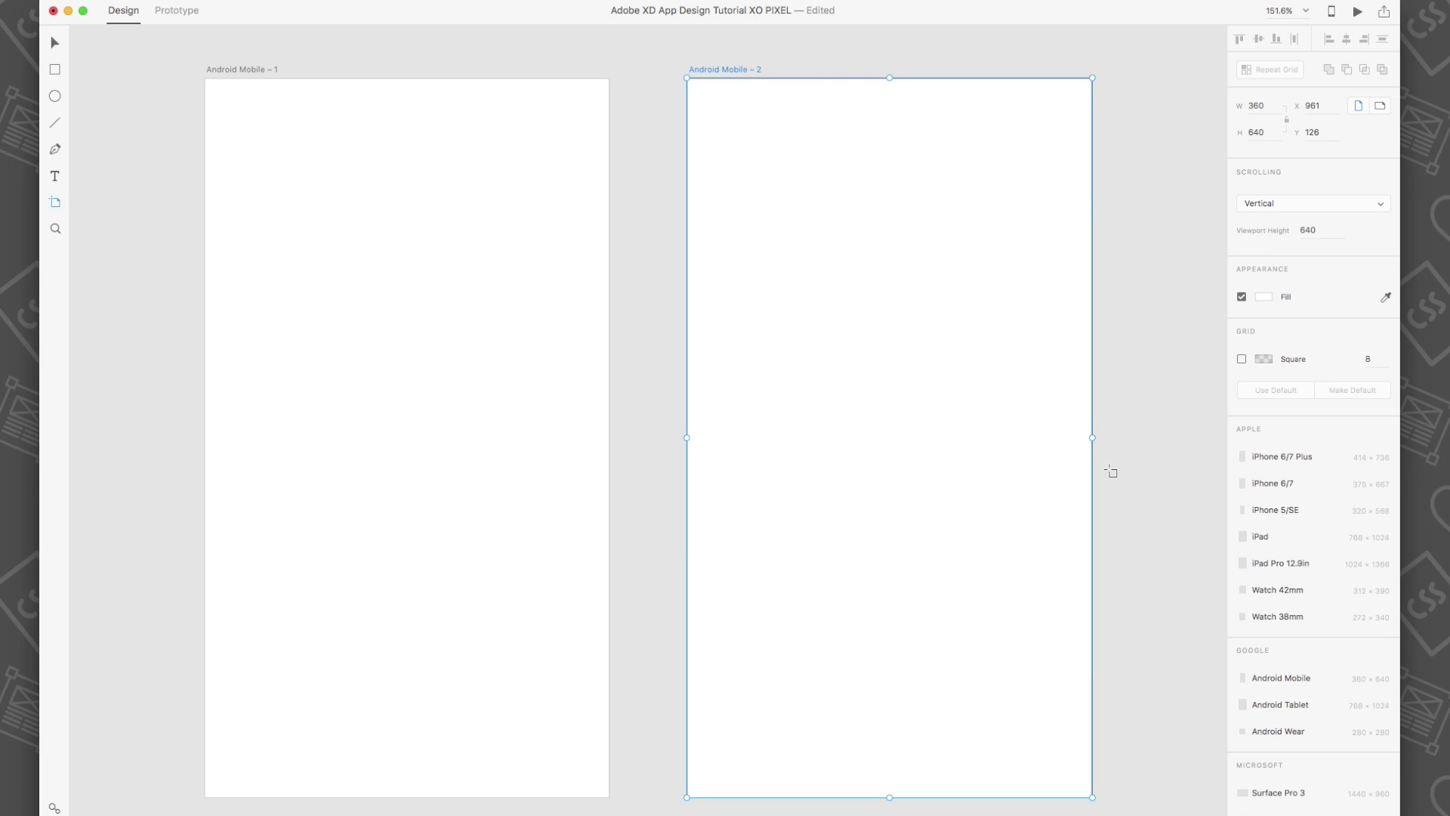
Paste the teal-to-green Illustrator gradient rectangle onto the first artboard.
click(54, 46)
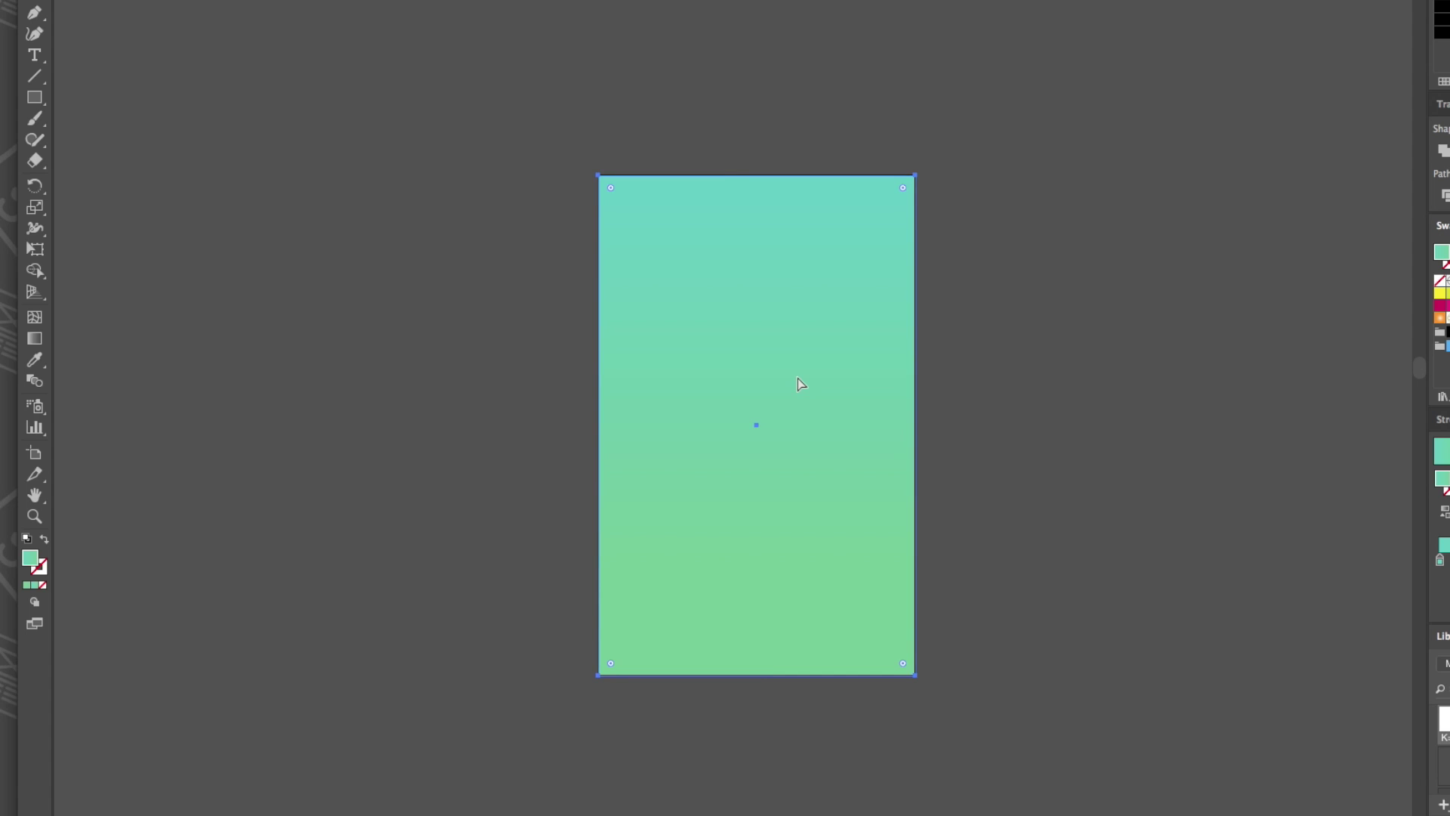
click(798, 384)
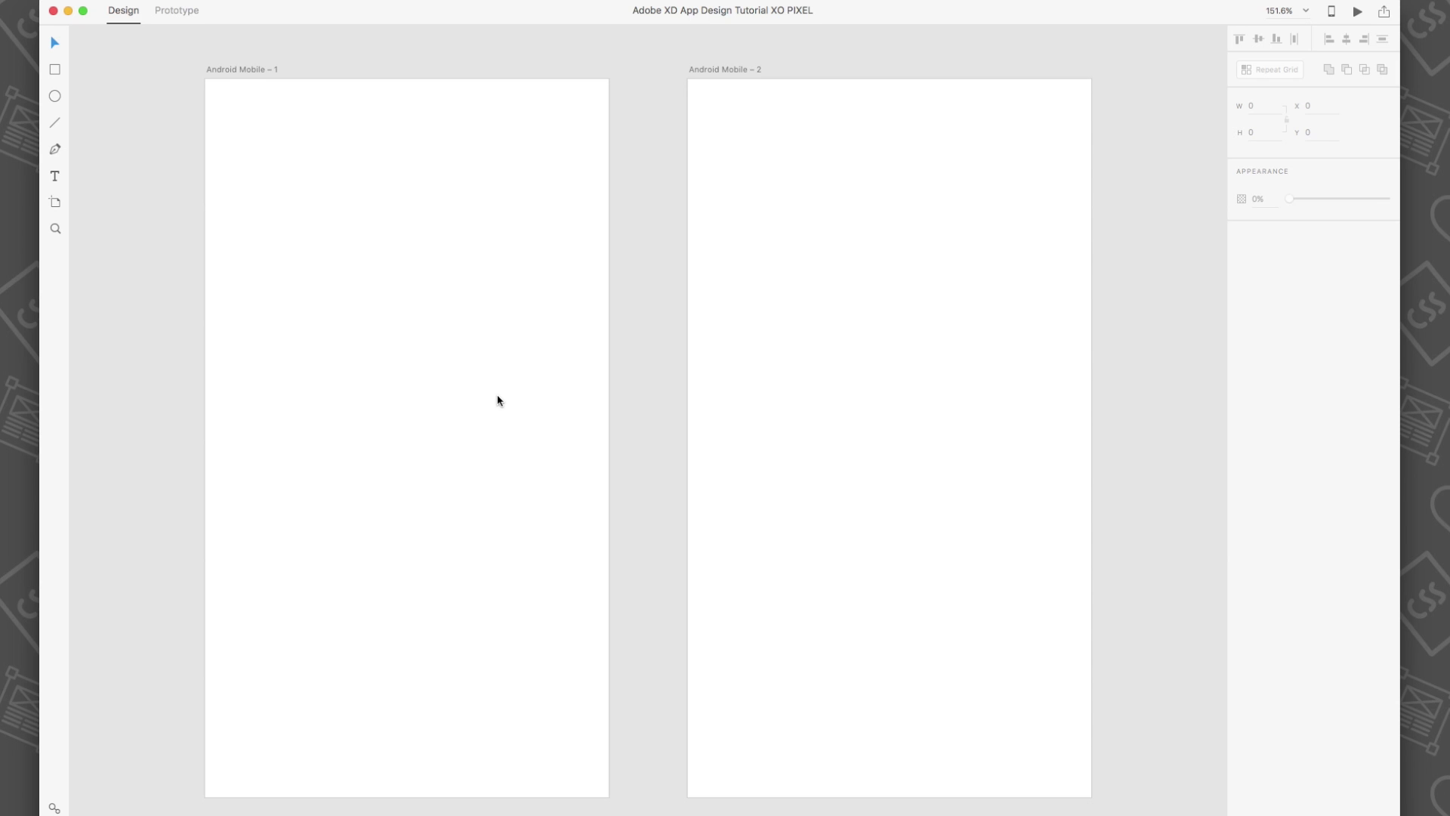
key(ctrl+v)
mouse_move(551, 356)
mouse_down()
mouse_move(358, 313)
mouse_move(355, 333)
mouse_up()
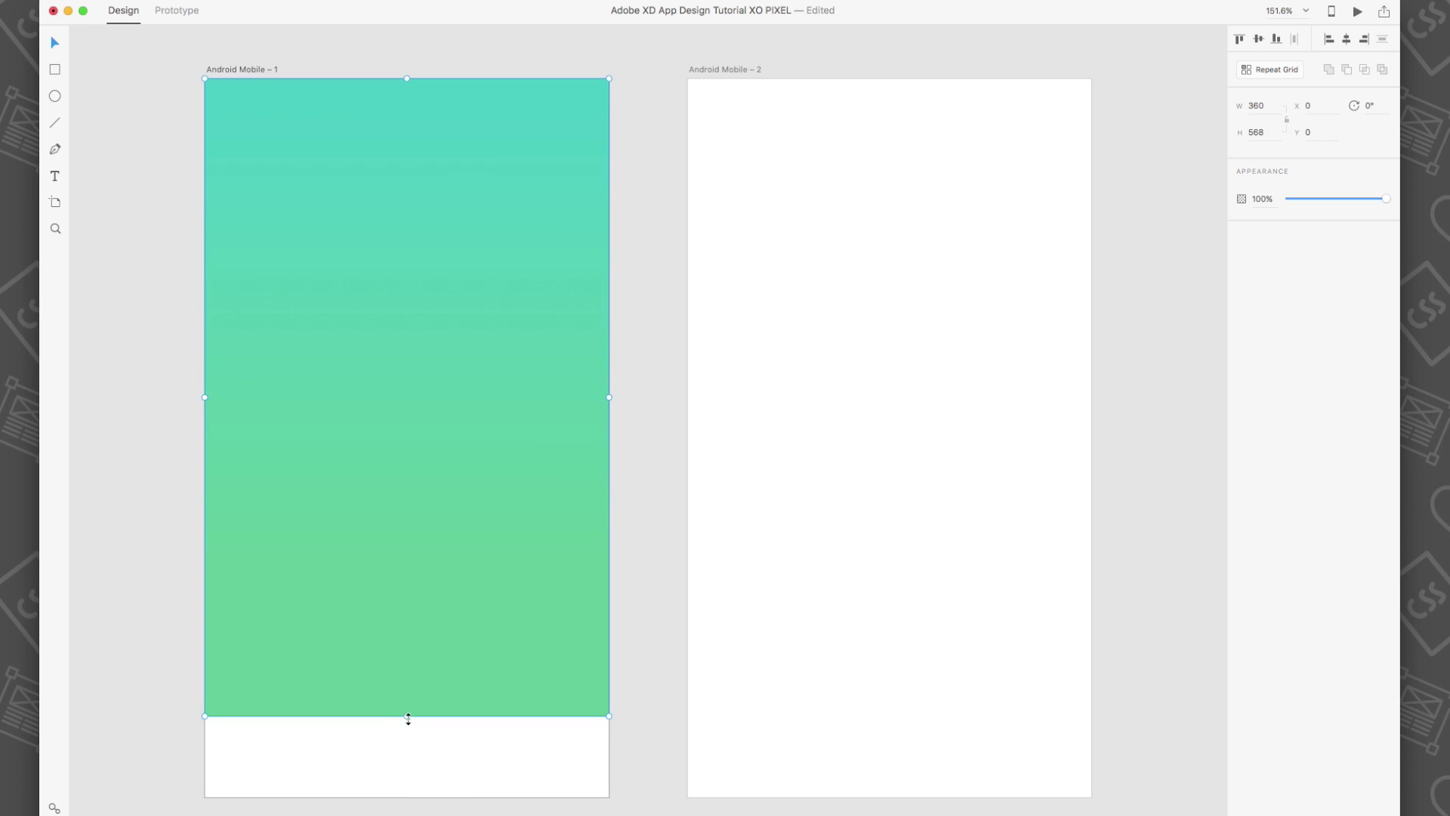
Stretch the gradient to the artboard bottom (H 640), deselect it, and save with Cmd+S.
drag(408, 719, 408, 798)
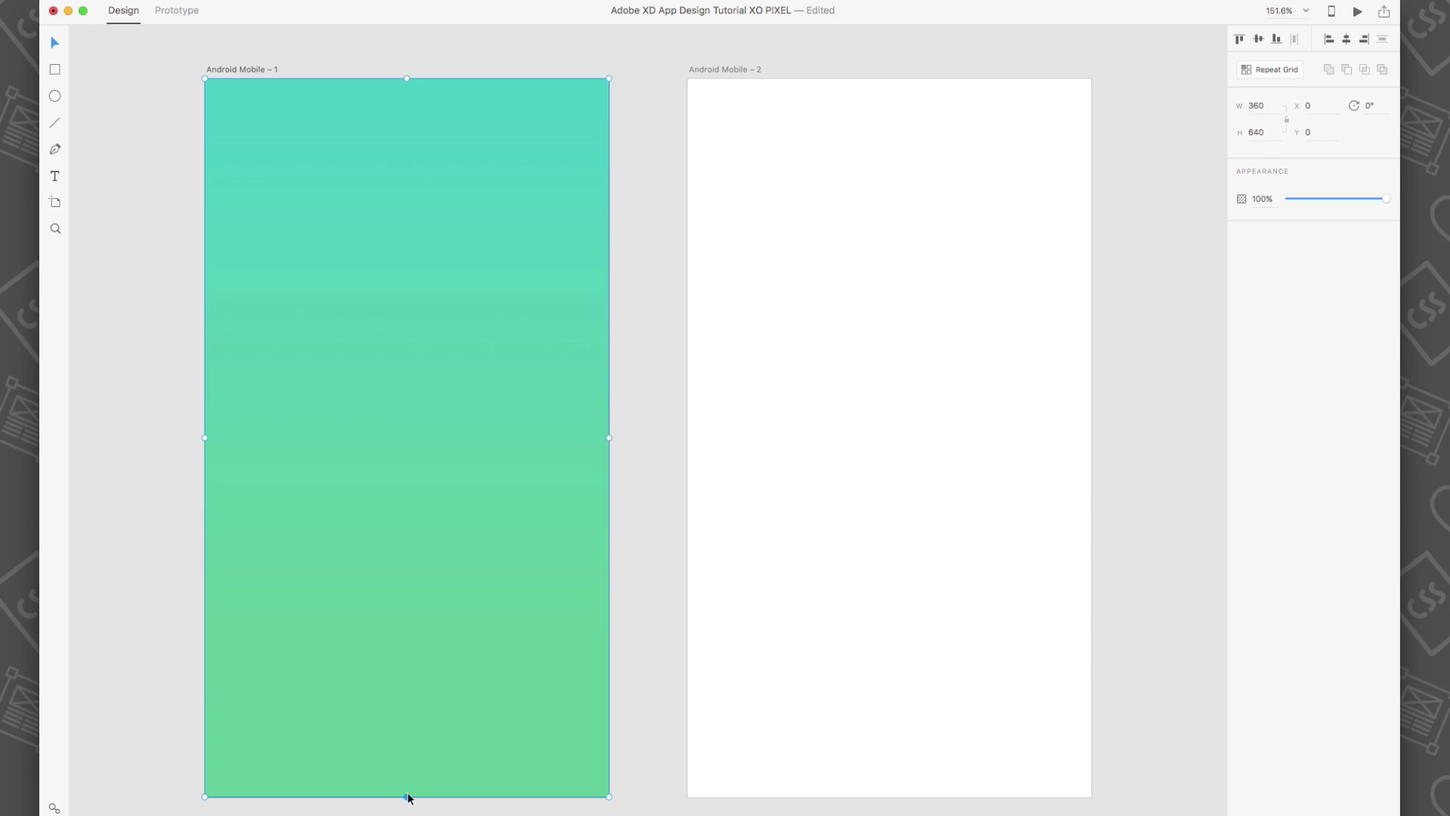
click(624, 581)
key(ctrl+s)
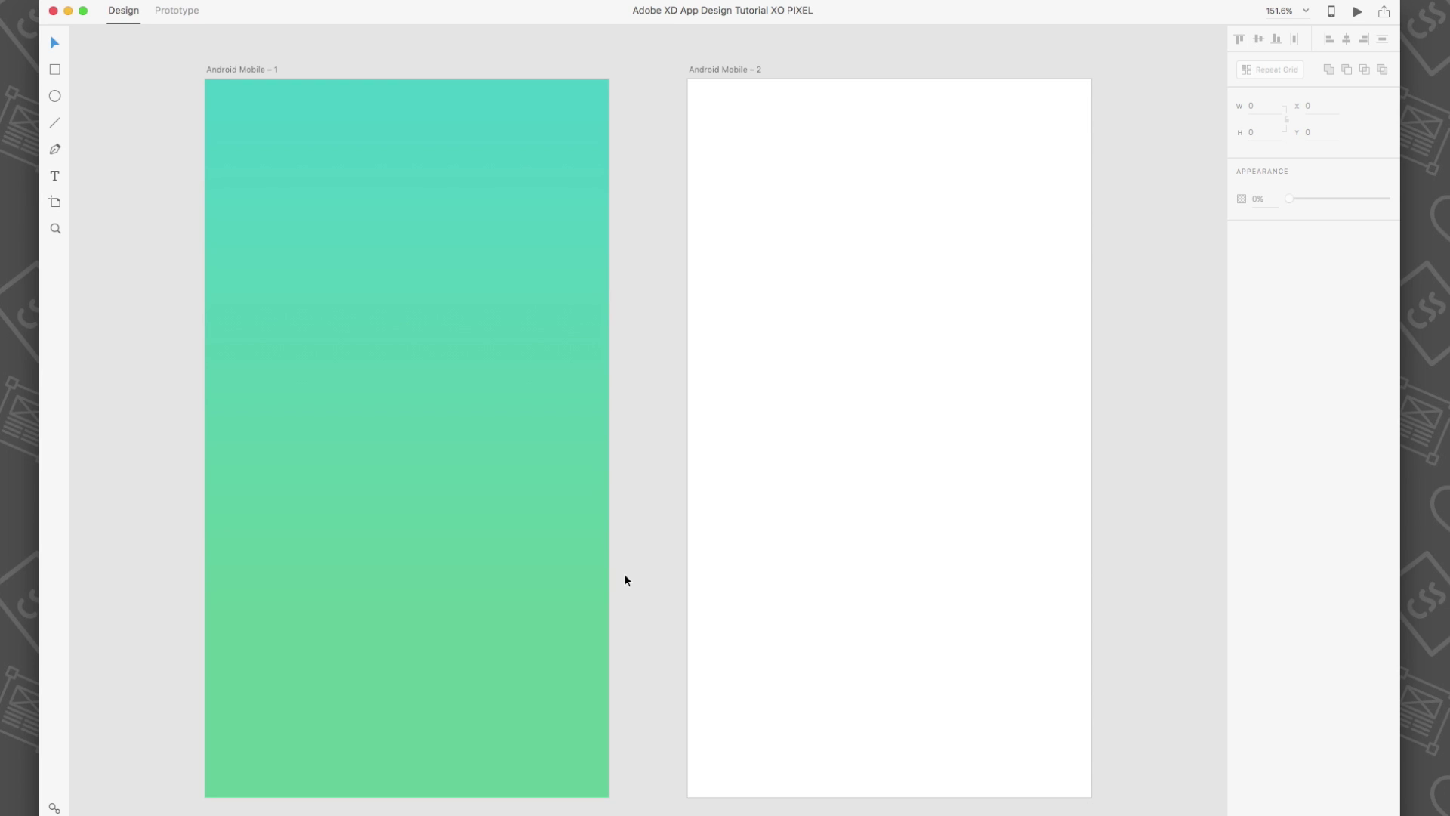
Add a white #FFFFFF 'My App' title in Swingdancer, size 69, centred near the artboard top.
click(55, 175)
click(315, 267)
text(My)
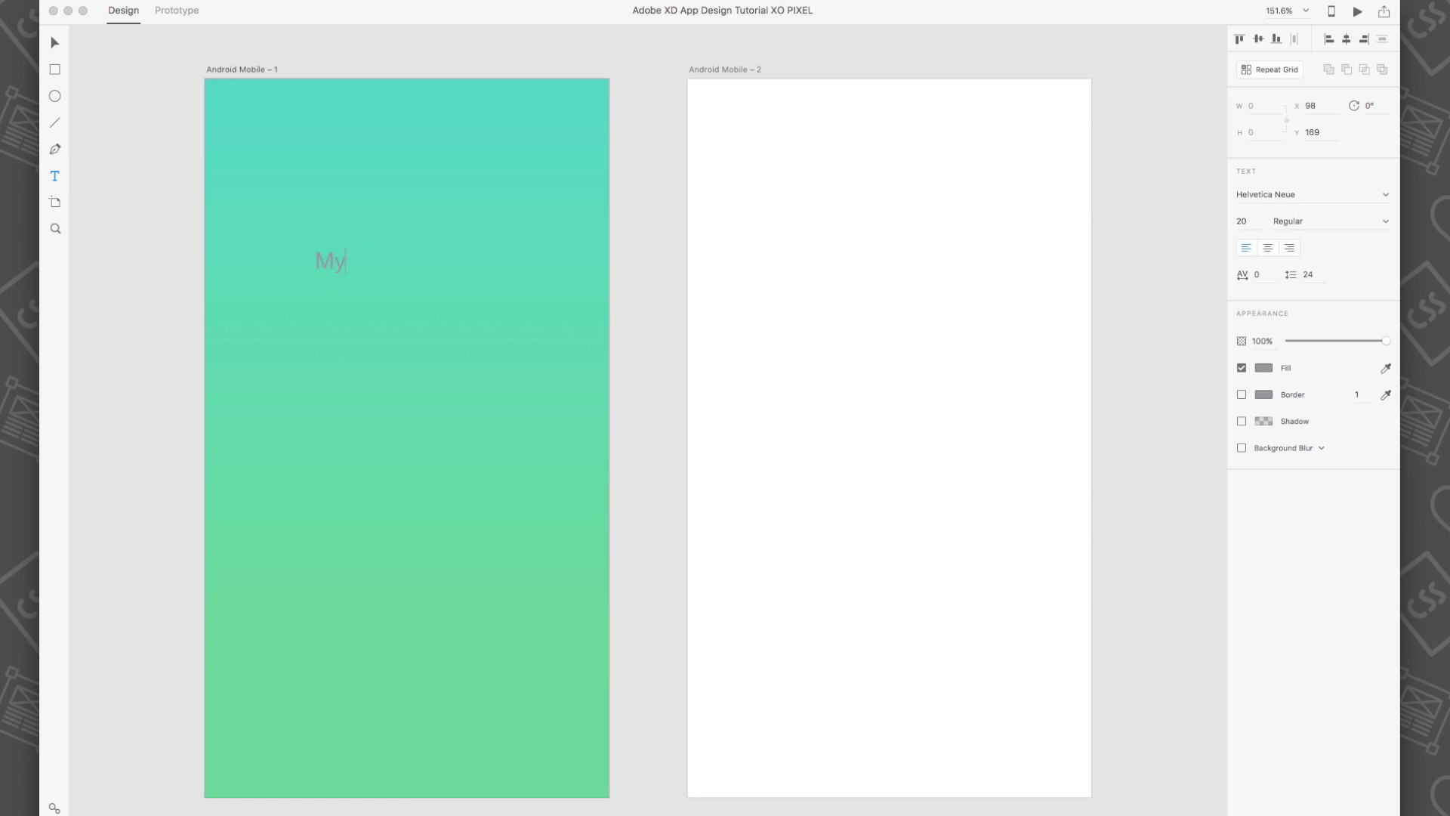
text( App)
click(1294, 194)
click(1263, 367)
text(ffffff)
key(Return)
click(1242, 221)
text(69)
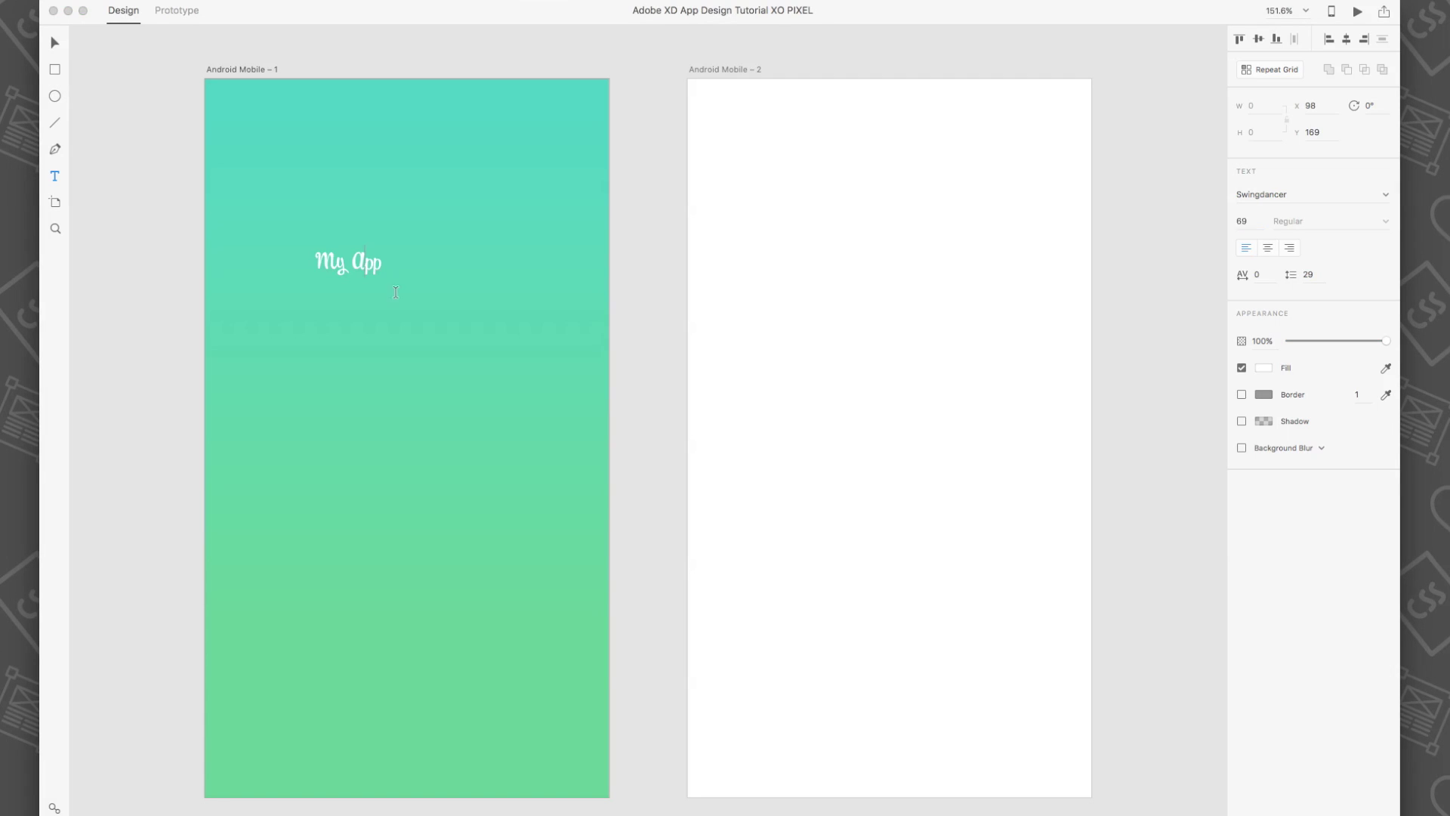
key(Return)
drag(438, 228, 419, 271)
Draw a 283×47 white rectangle below the title with no border.
click(632, 261)
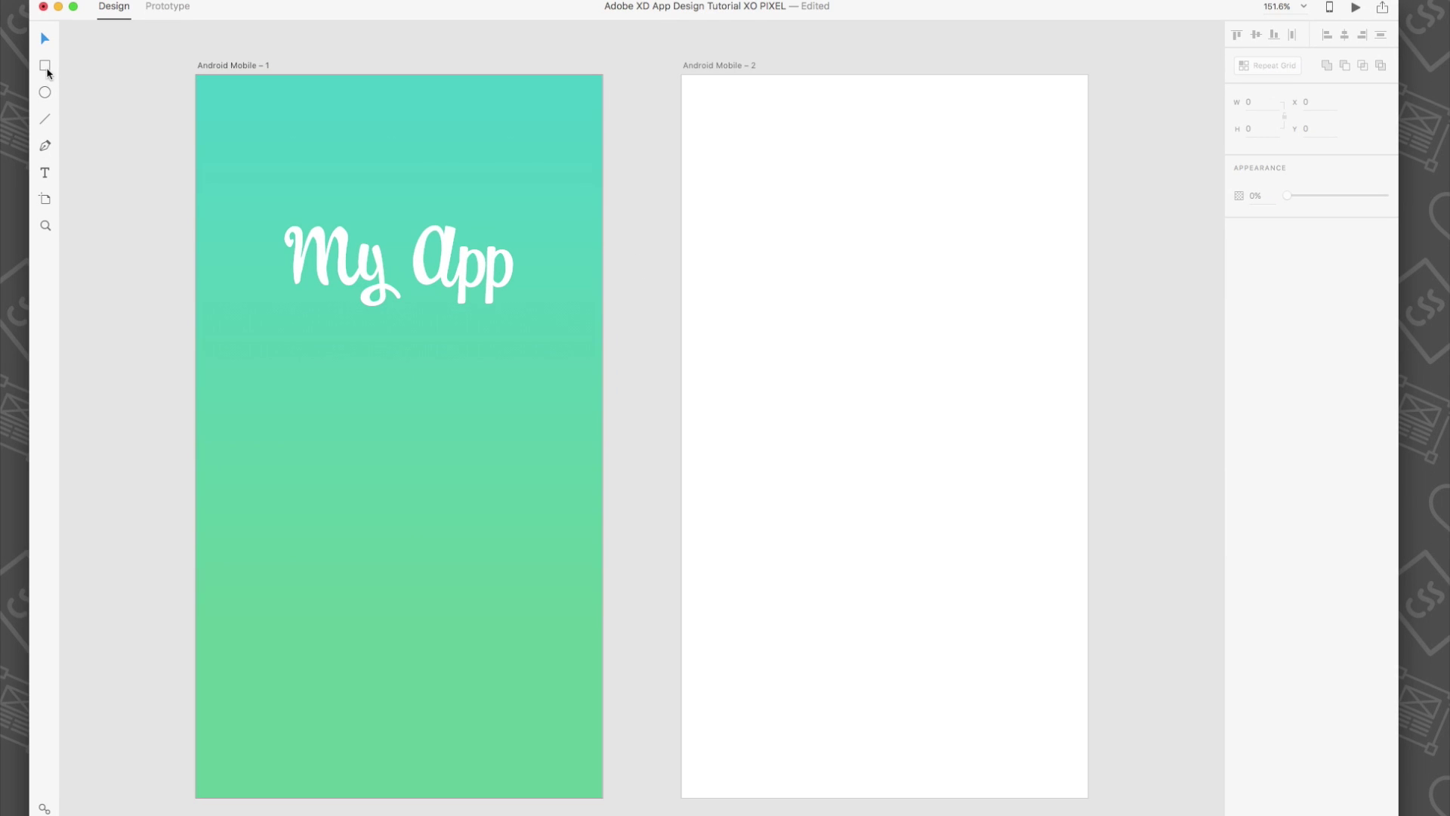
drag(251, 378, 571, 460)
click(1251, 129)
text(47)
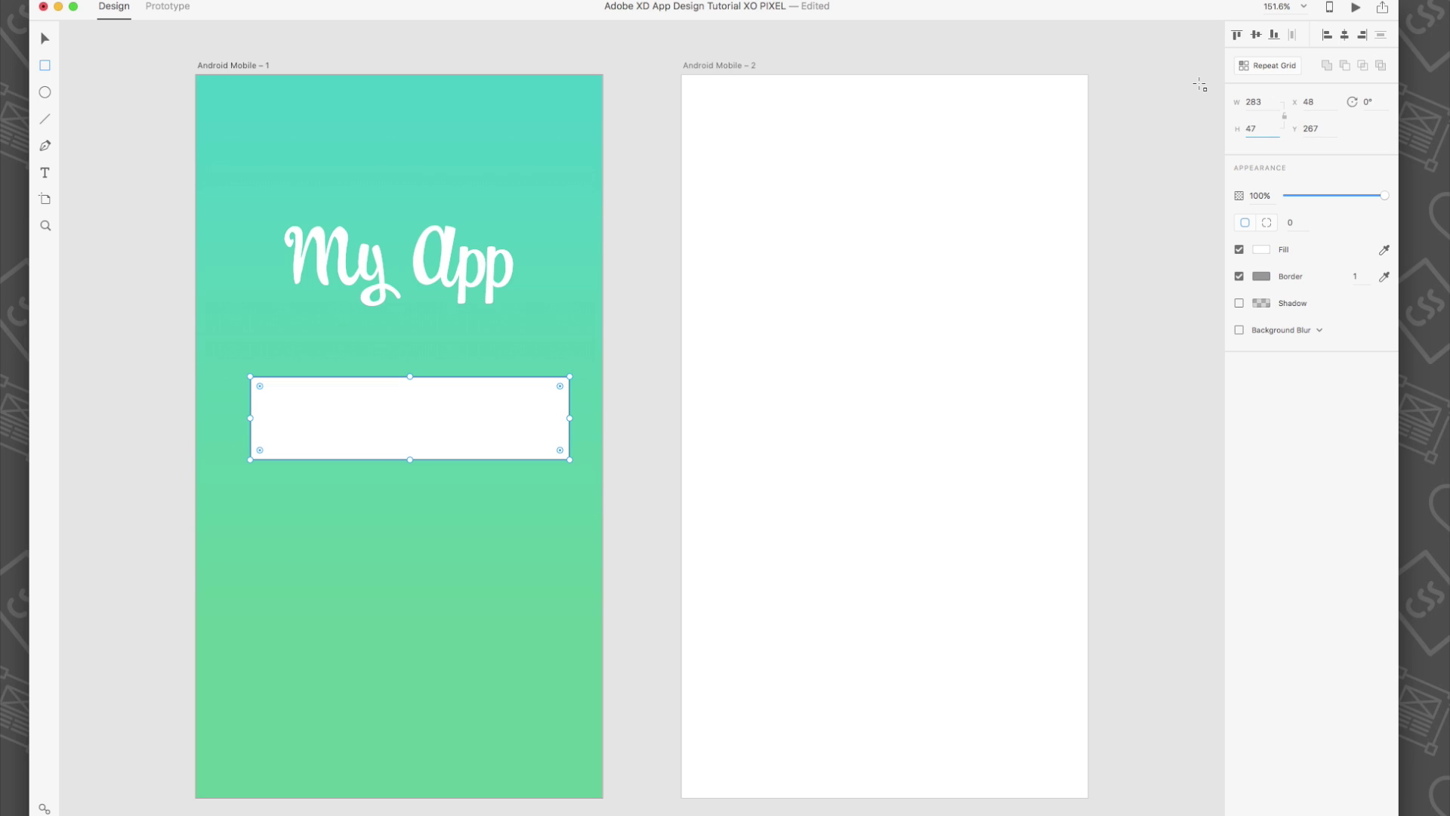
key(Return)
click(1239, 275)
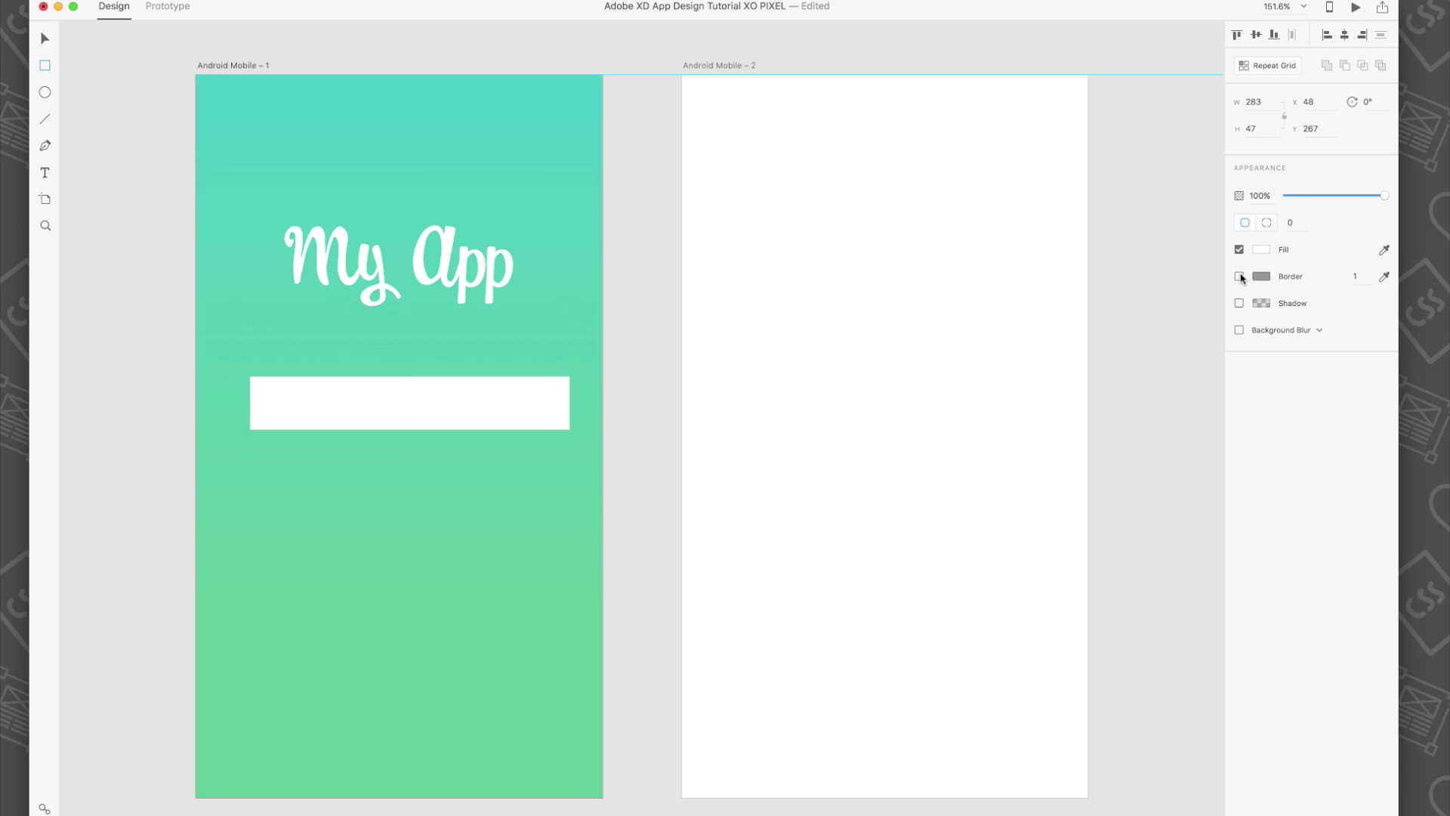
Move the bar up, round its corners to radius 27, and duplicate it below.
click(45, 39)
drag(431, 379, 422, 361)
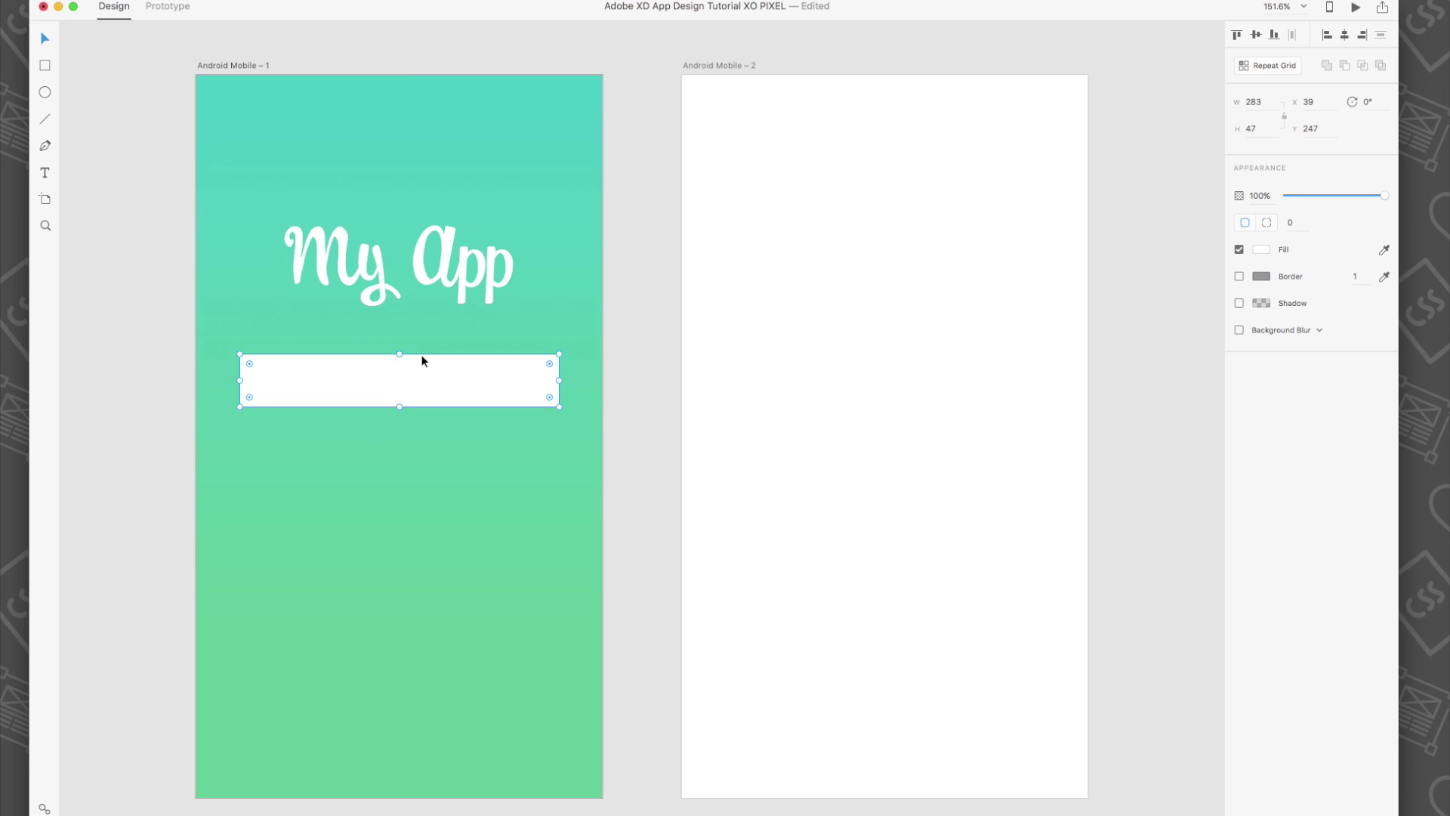
click(1291, 222)
text(27)
key(Return)
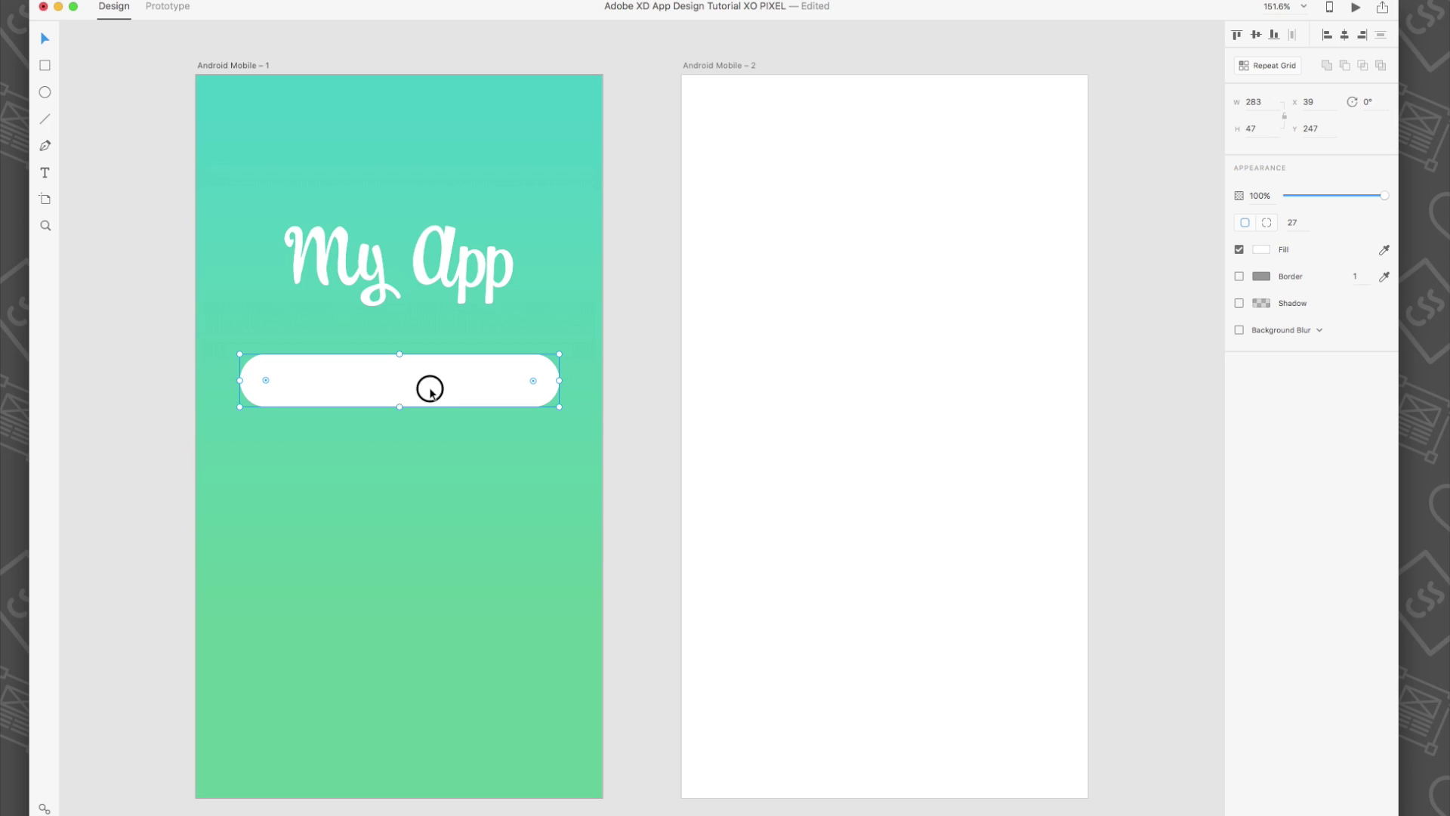
drag(428, 389, 445, 520)
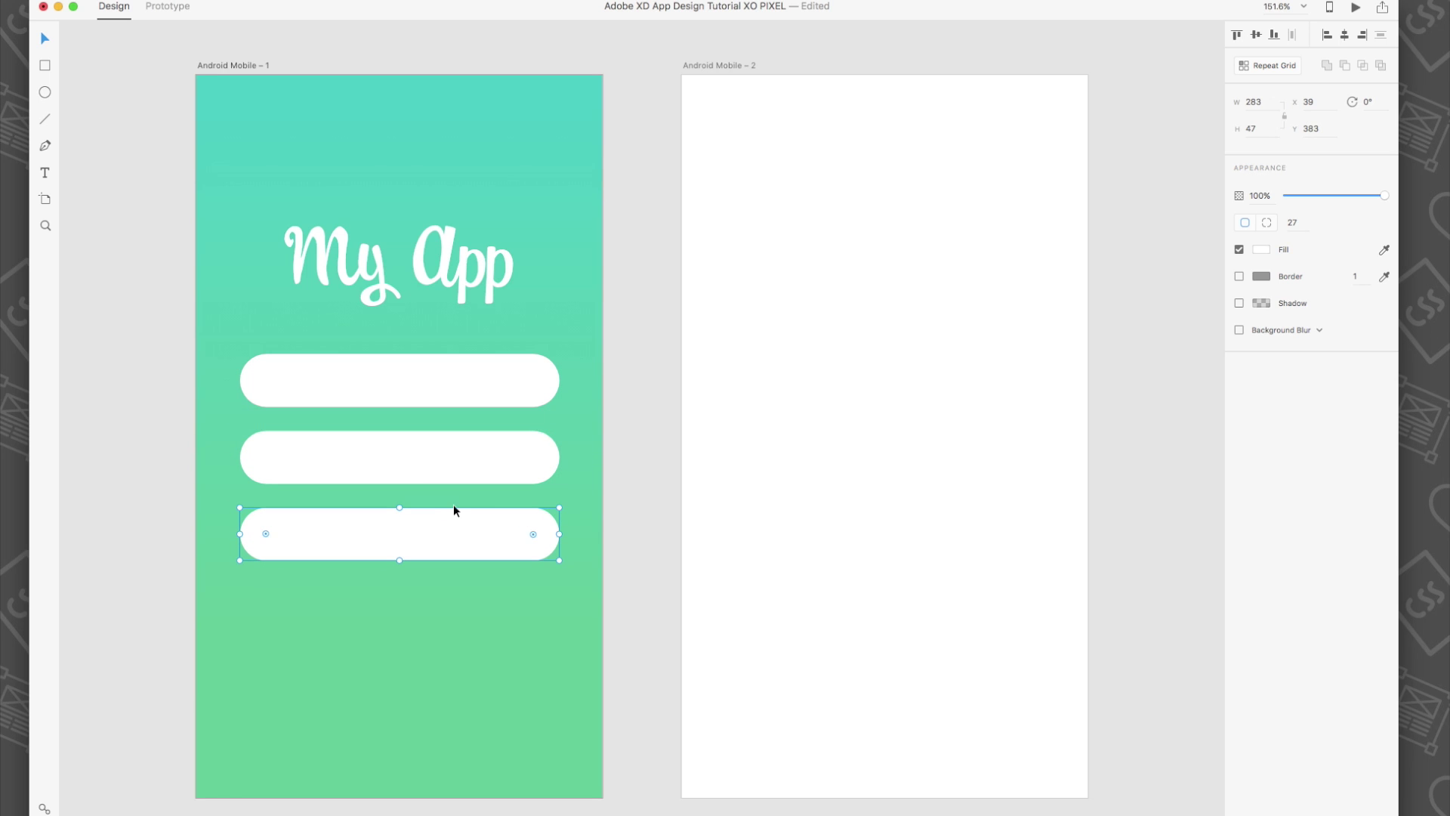
Set the top two field bars to 20% opacity.
click(440, 463)
shift+click(464, 368)
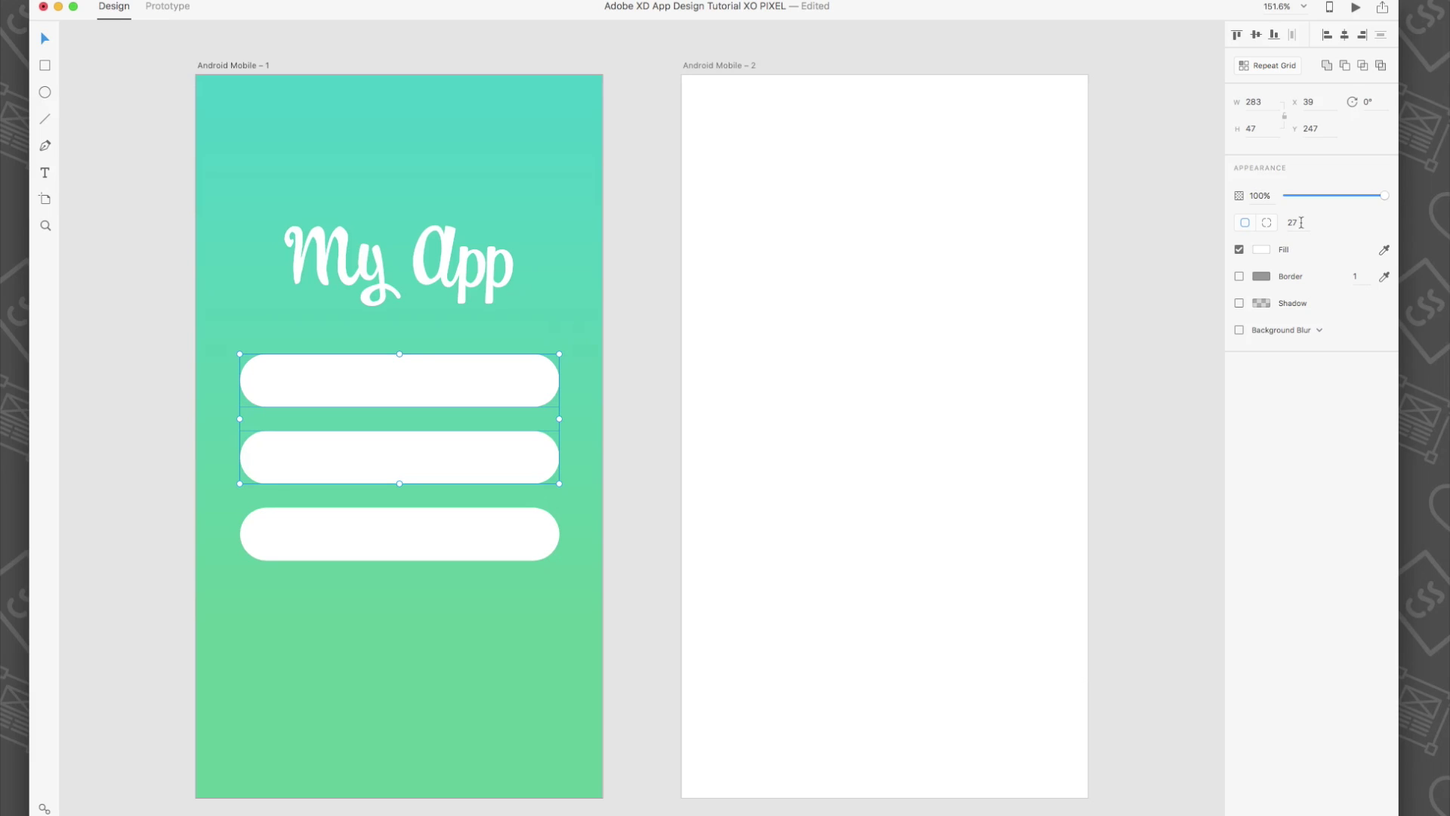
click(1260, 195)
text(20)
key(Return)
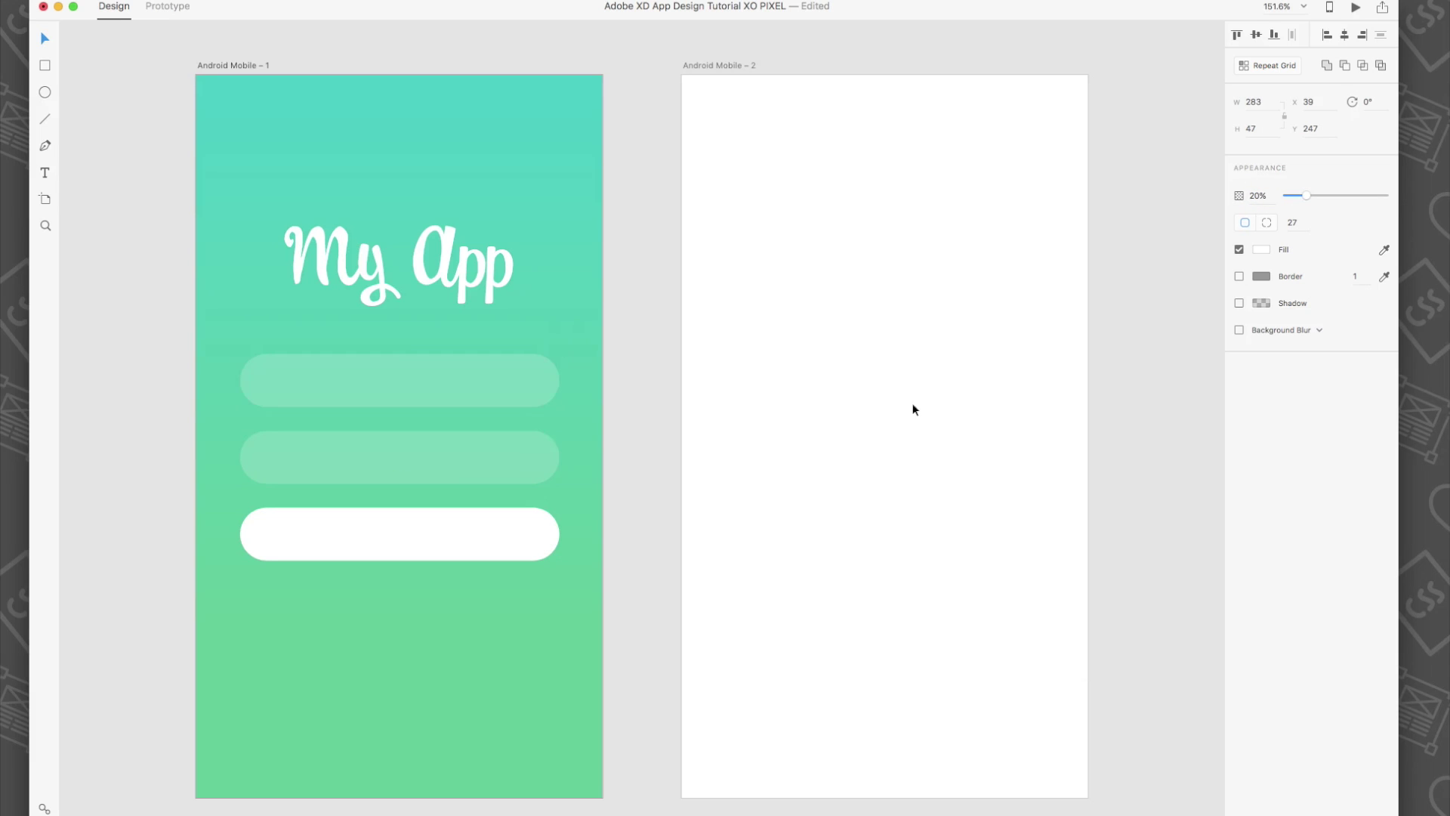
Make the bottom button an unfilled outline with a white #FFFFFF border, width 2.
click(473, 520)
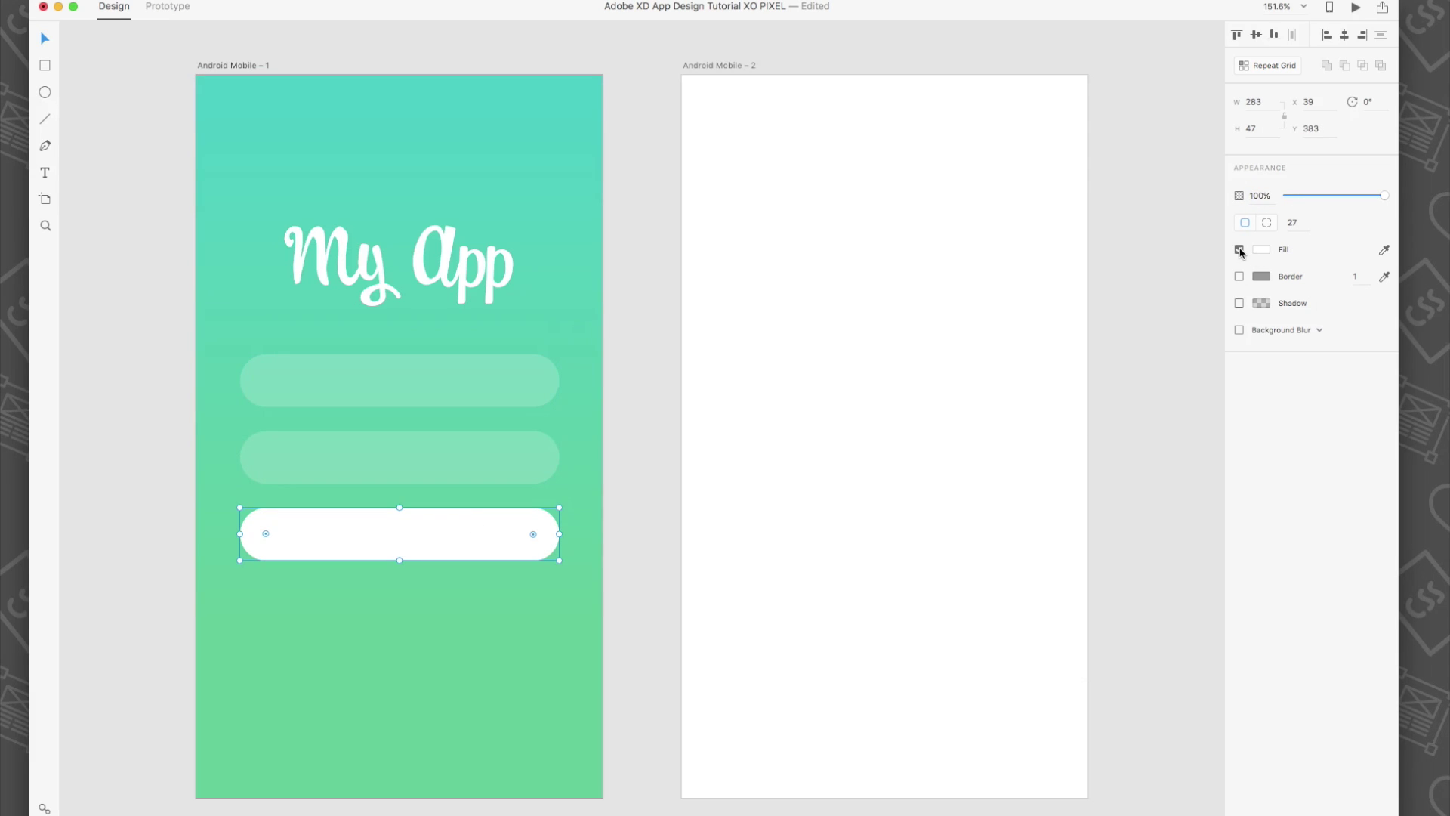
click(1240, 250)
click(1239, 275)
click(1260, 275)
drag(1133, 227, 1054, 137)
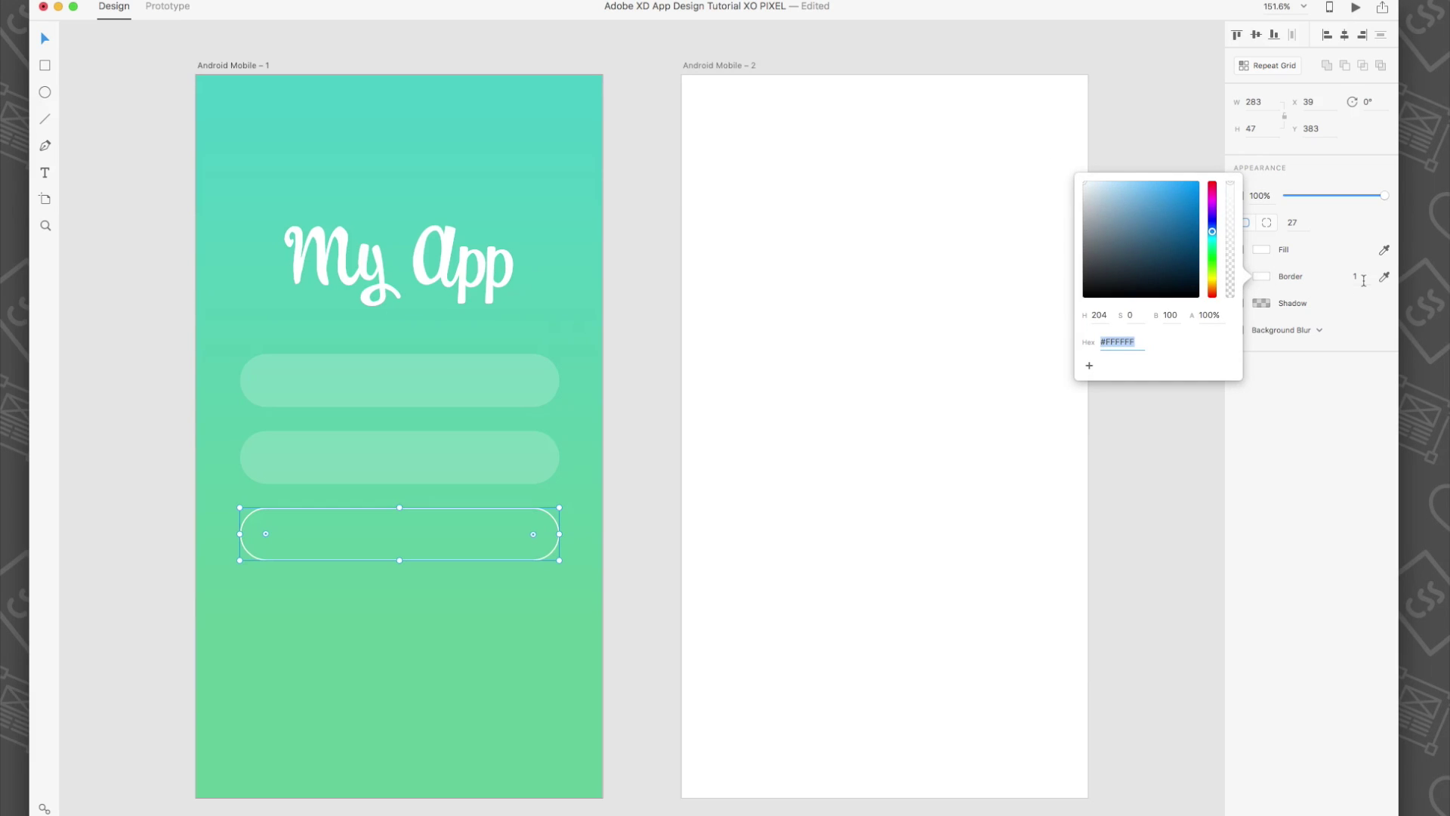
click(1355, 278)
text(2)
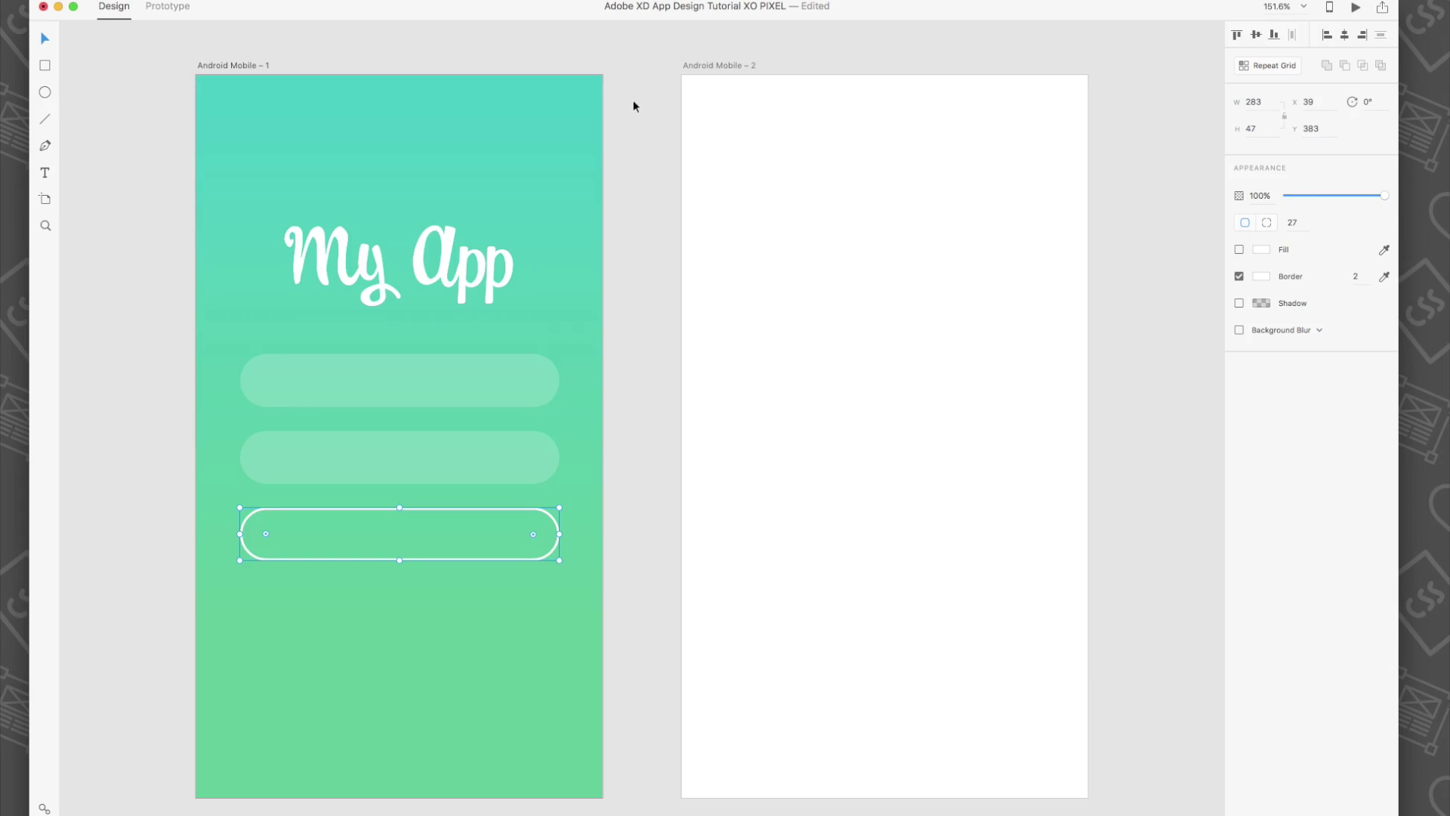
Paste the hamburger menu icon and place the mail icon in the email field.
key(super+v)
click(349, 59)
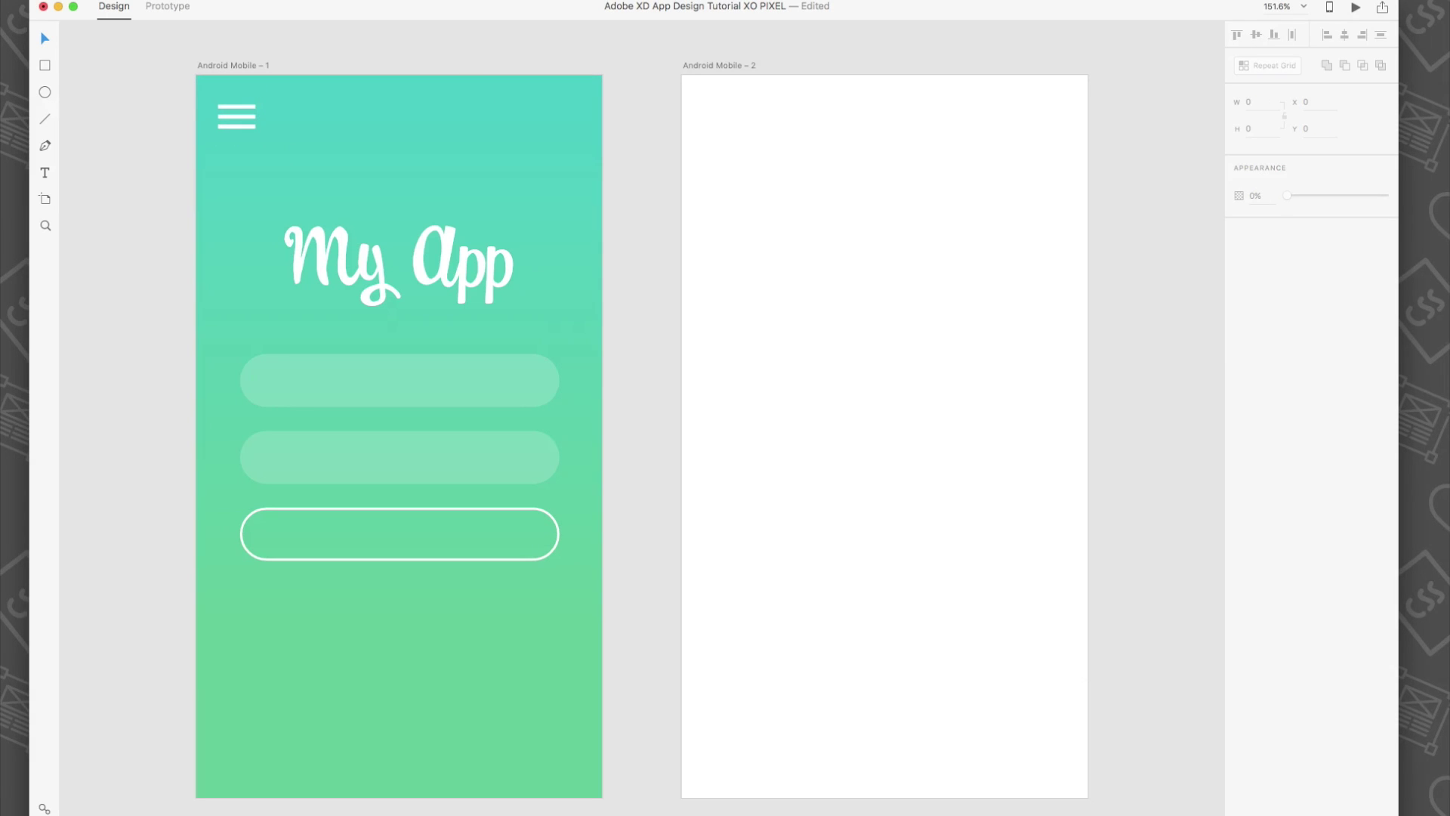
click(825, 321)
key(super+v)
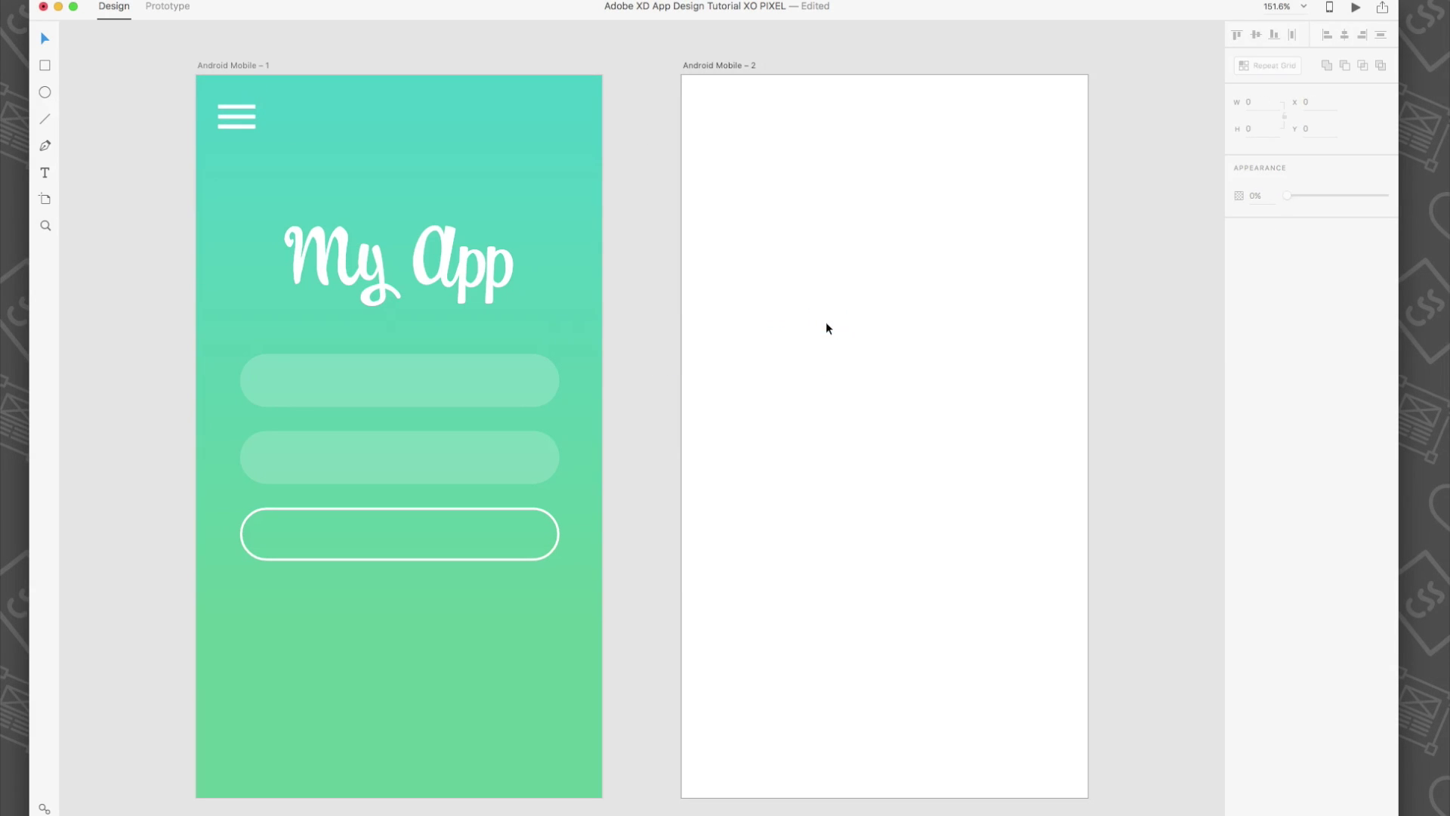
drag(825, 321, 278, 382)
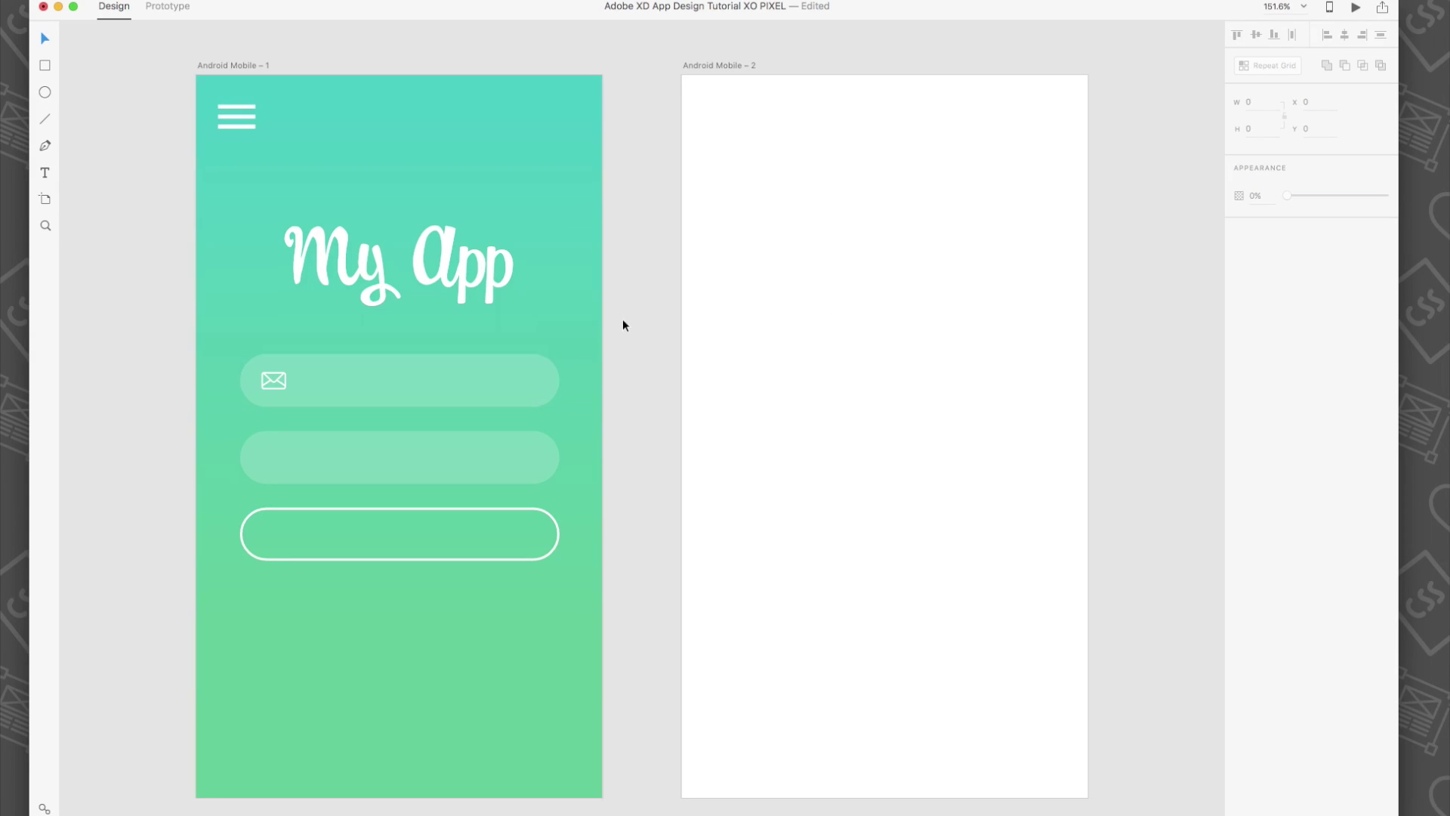
Place the user icon in the password field and the social icons at the screen bottom.
click(845, 405)
key(super+v)
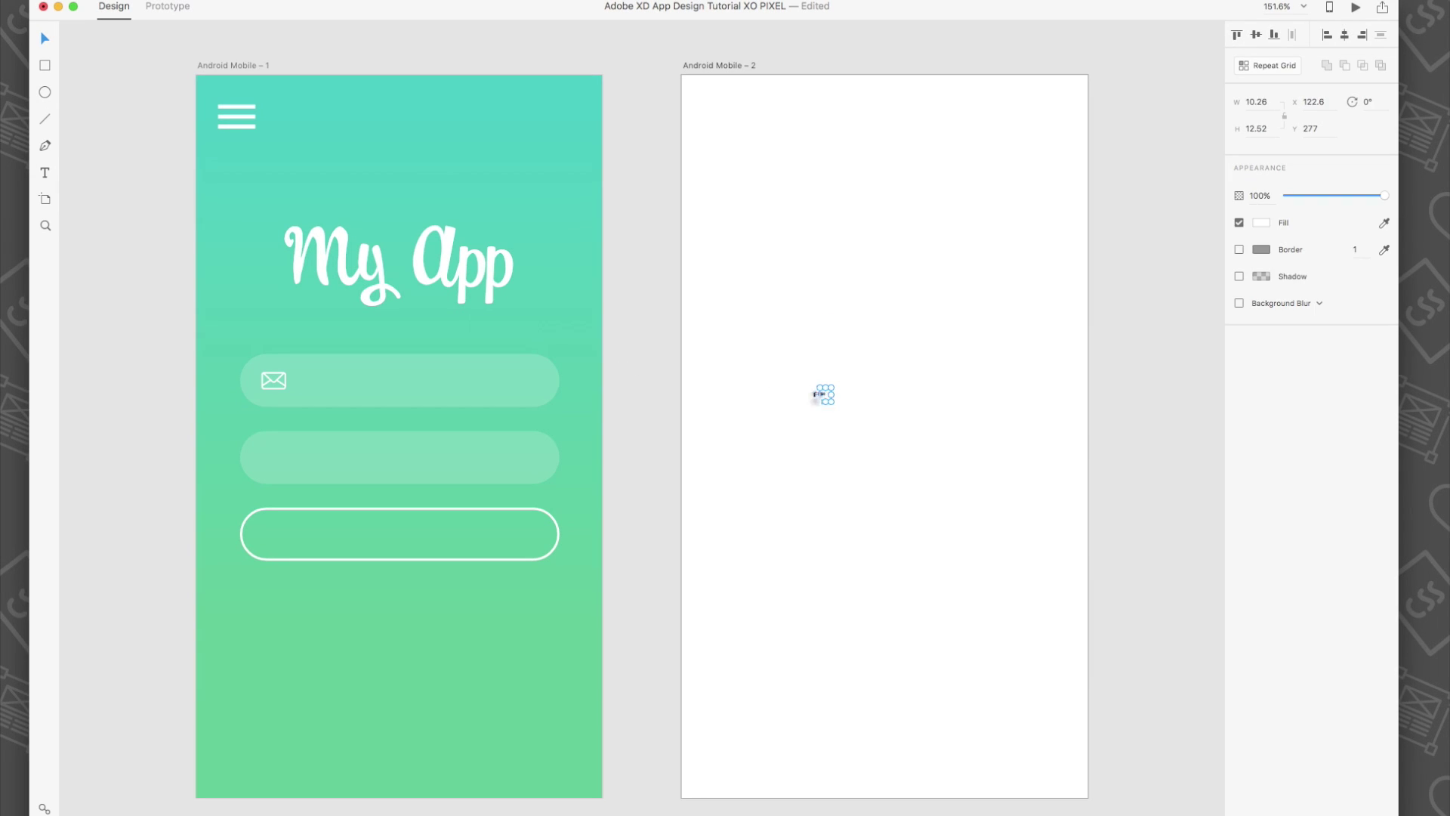
drag(825, 397, 278, 465)
click(466, 440)
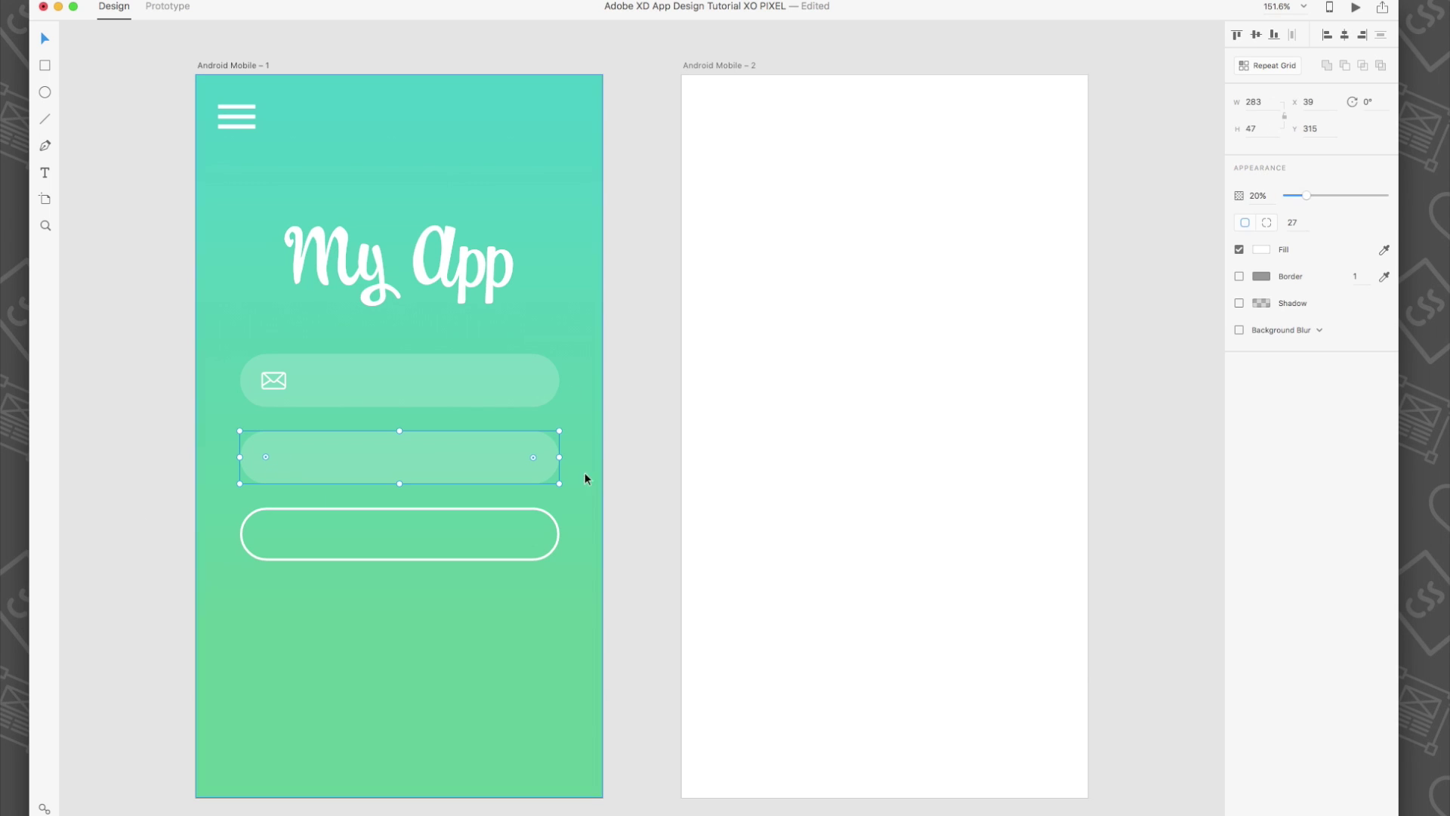
click(276, 464)
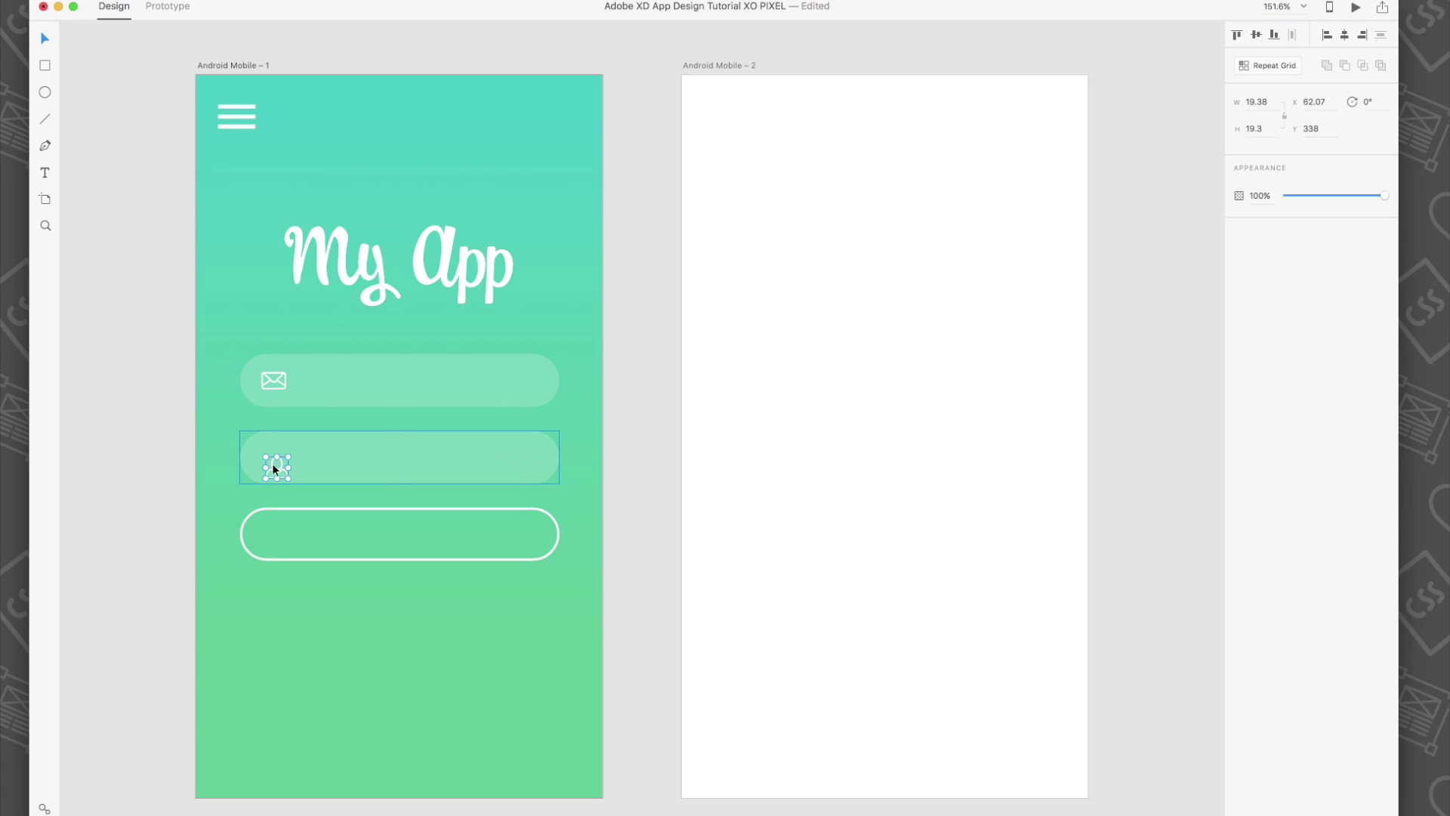
drag(275, 464, 273, 458)
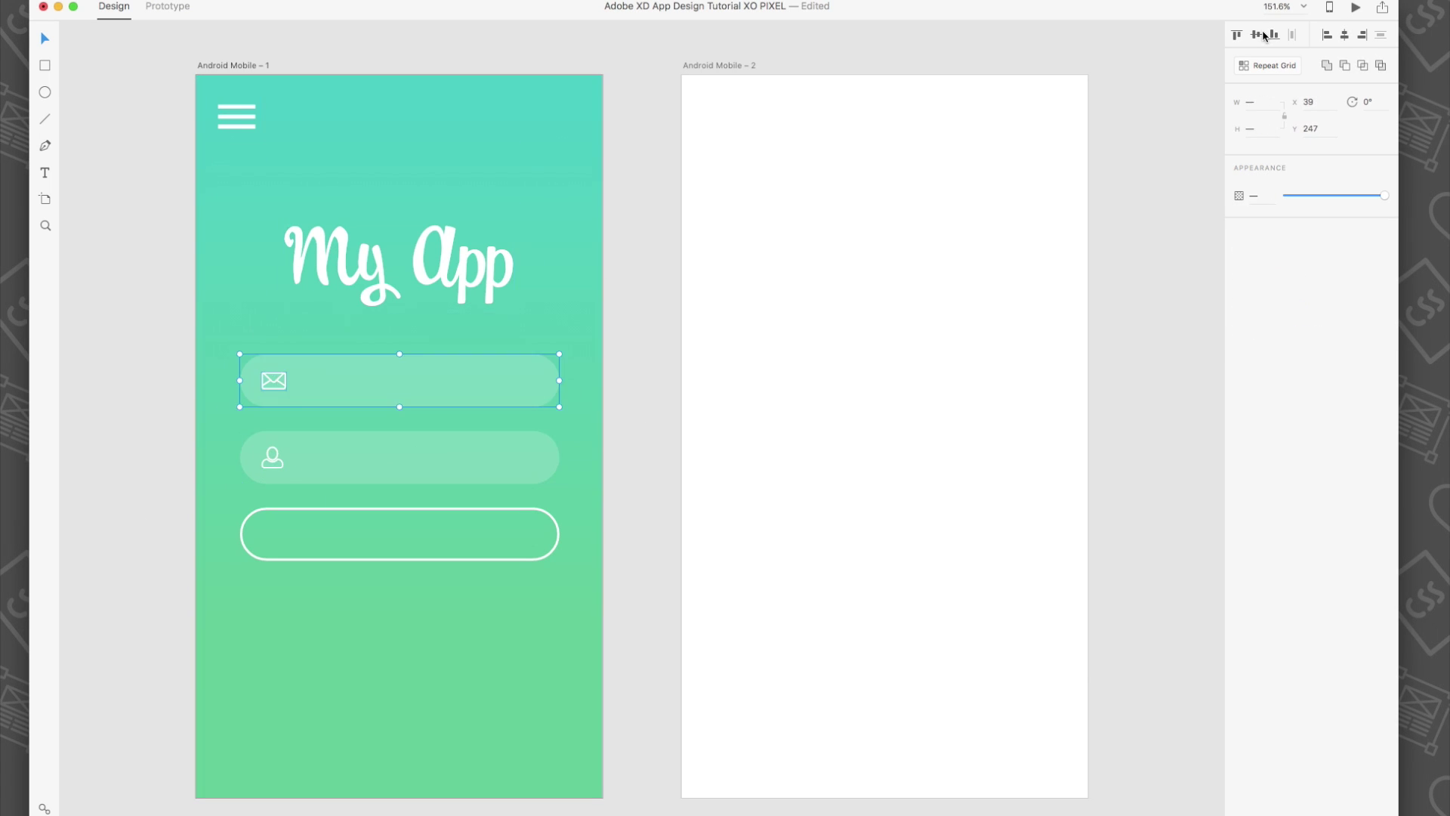
click(1113, 185)
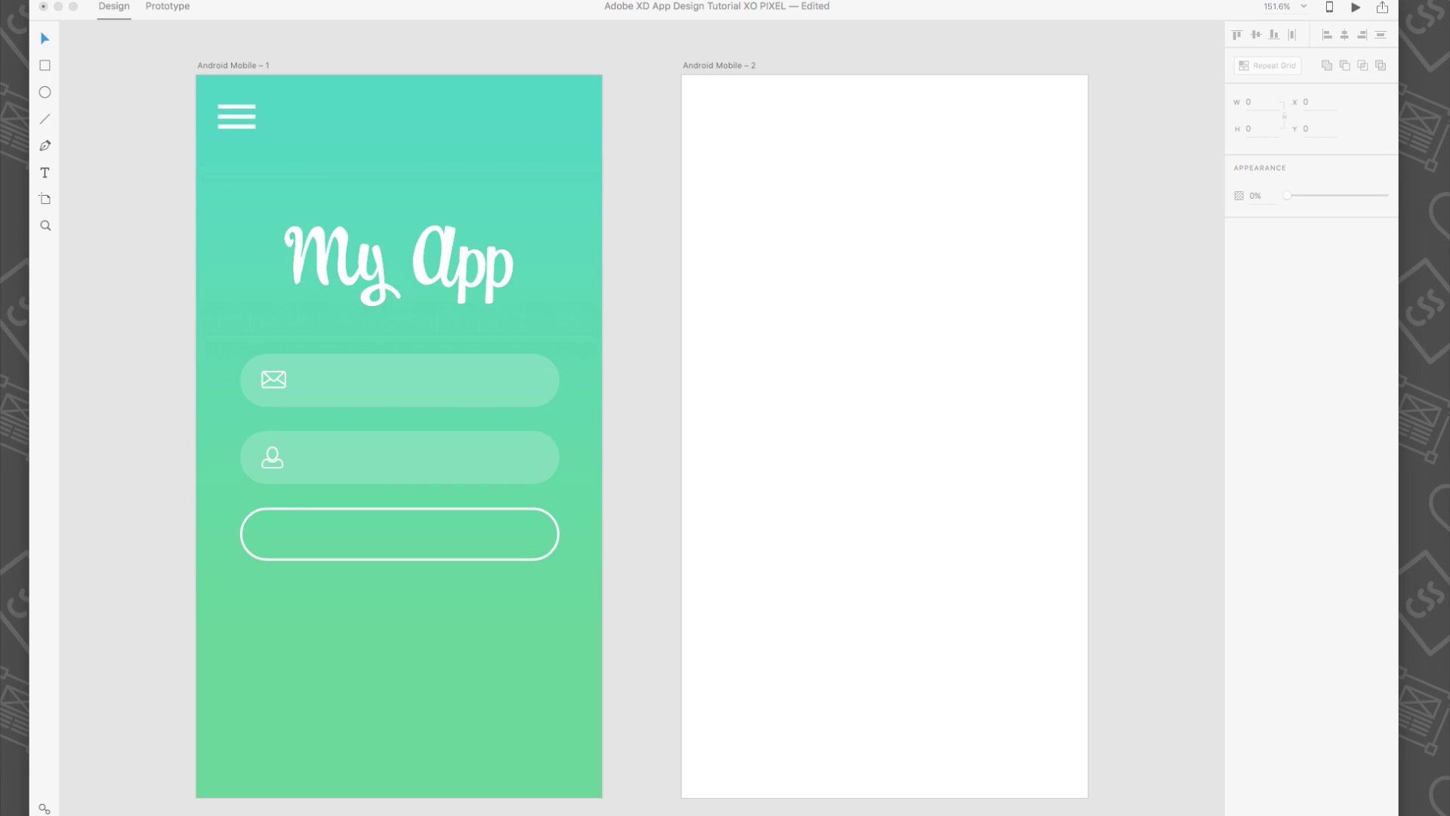
mouse_move(946, 619)
mouse_down()
mouse_move(398, 685)
mouse_move(392, 700)
mouse_up()
click(656, 625)
Add an Email Address label and copy it into the password field to reword as Password.
key(t)
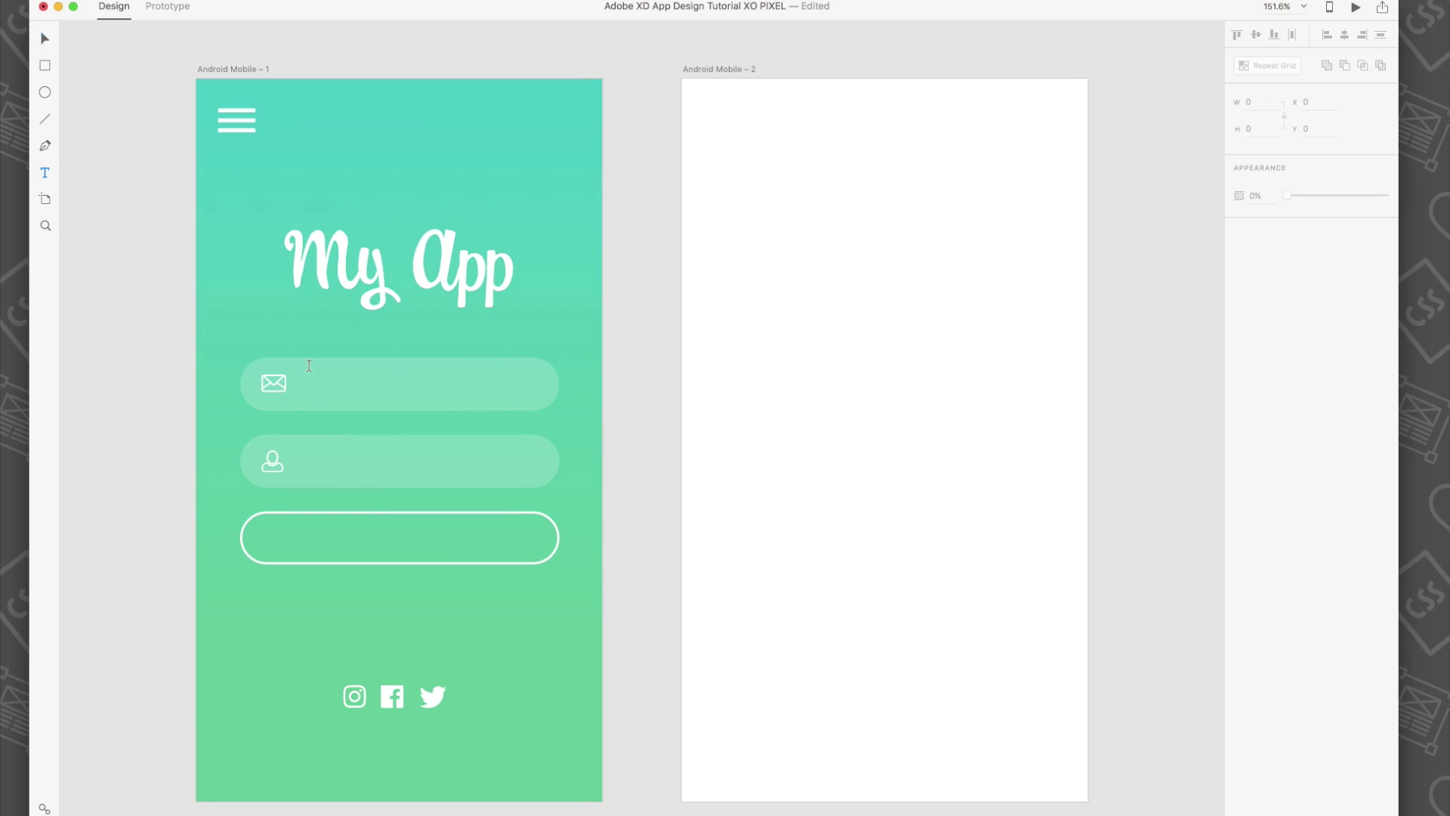
click(315, 382)
text(Email Address)
key(super+a)
text(18)
key(Return)
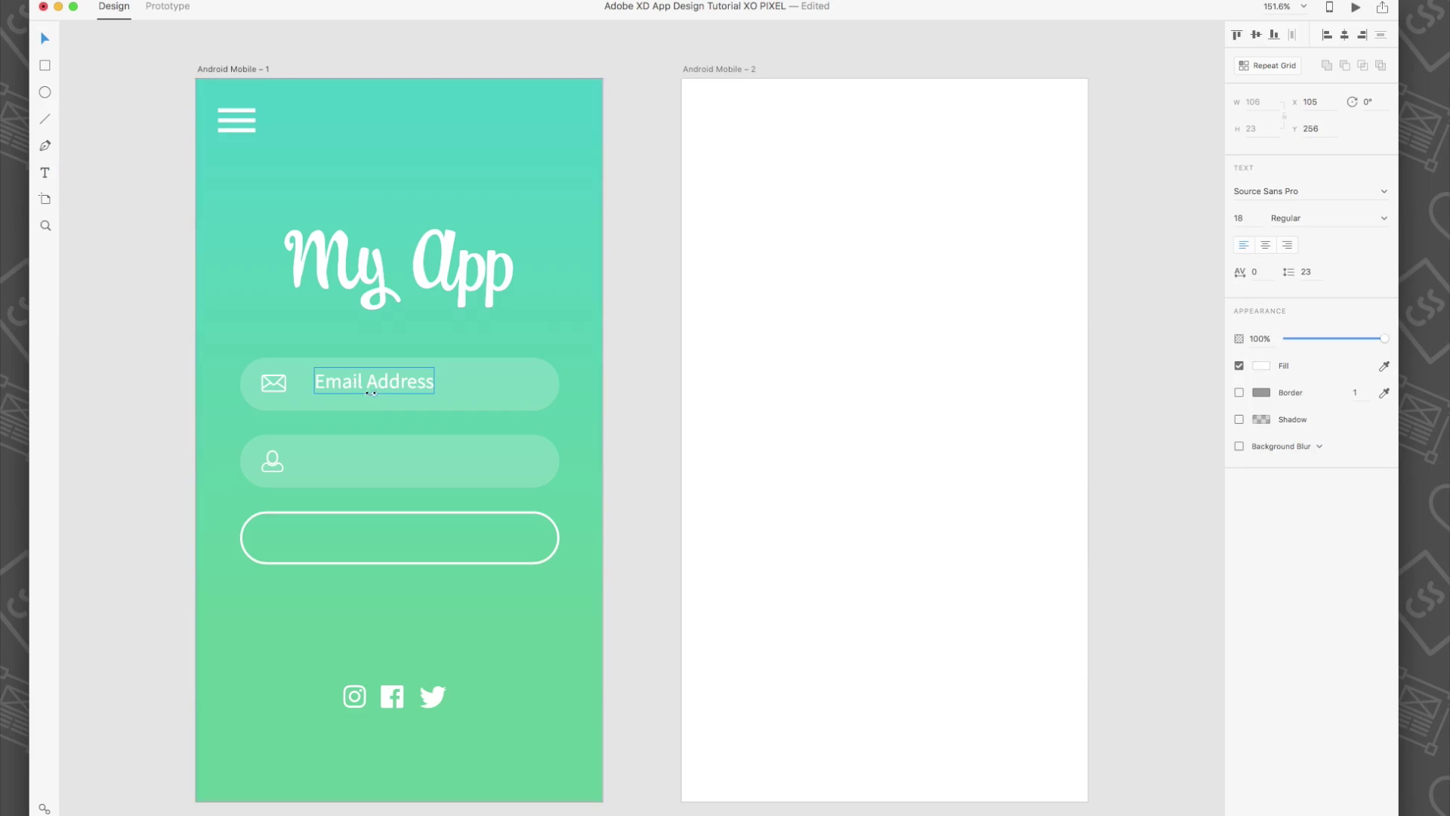
mouse_move(389, 382)
mouse_down()
mouse_move(373, 462)
mouse_move(440, 510)
mouse_up()
double_click(365, 460)
text(Password)
text(SIGN IN)
Copy all login screen content onto the second artboard (Android Mobile 2).
click(645, 514)
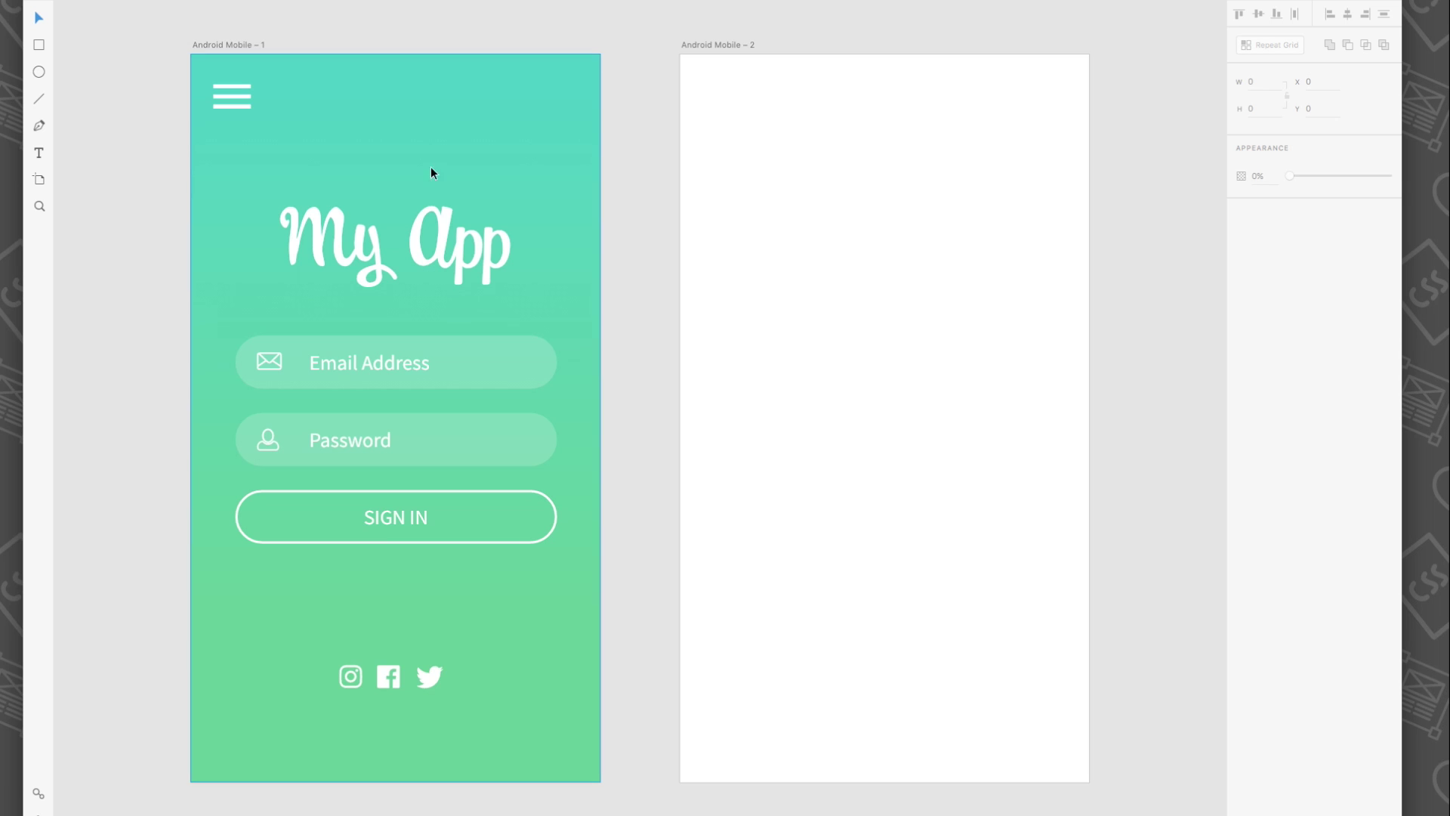
drag(157, 40, 624, 767)
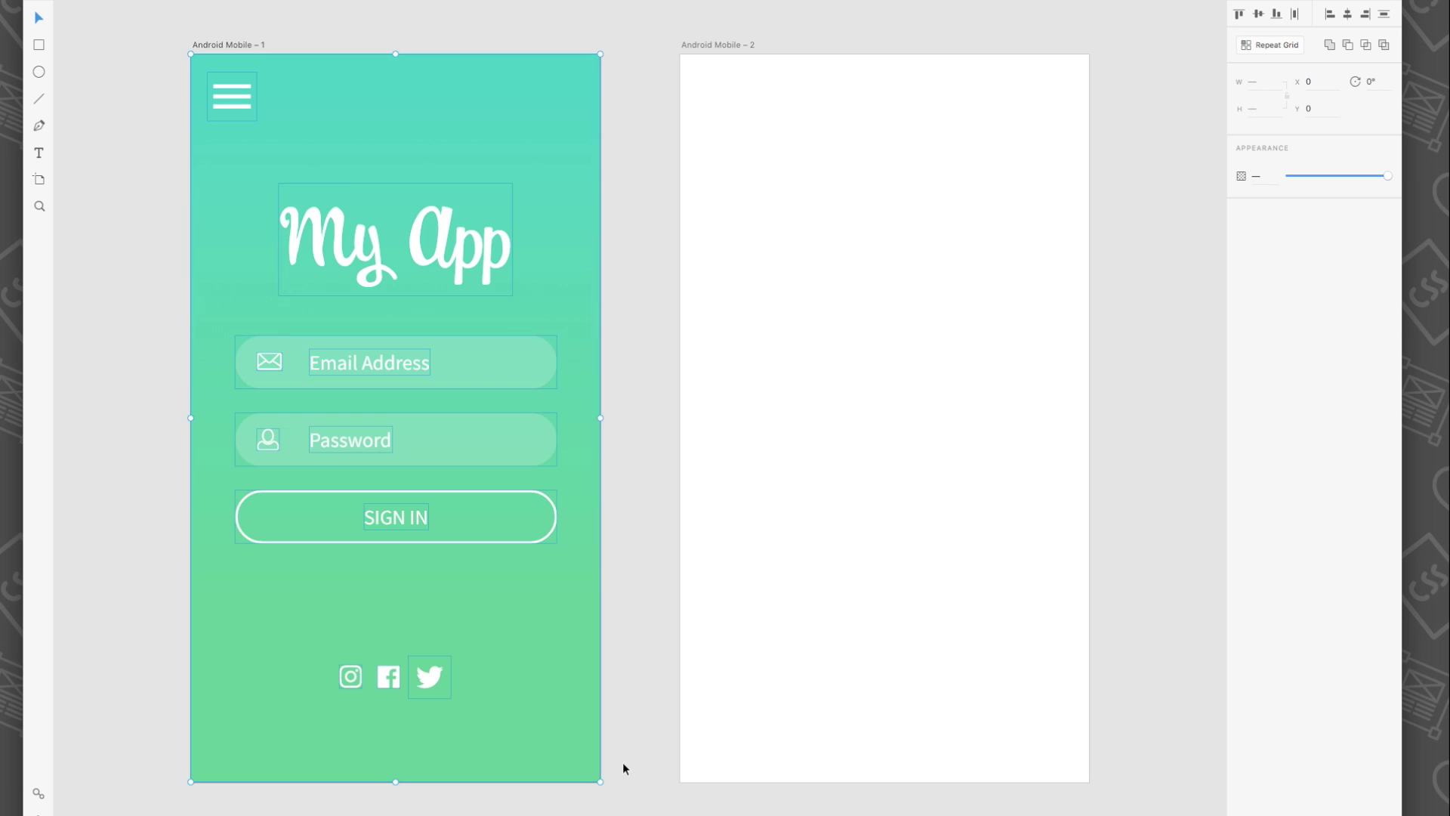
key(ctrl+c)
click(827, 541)
key(ctrl+v)
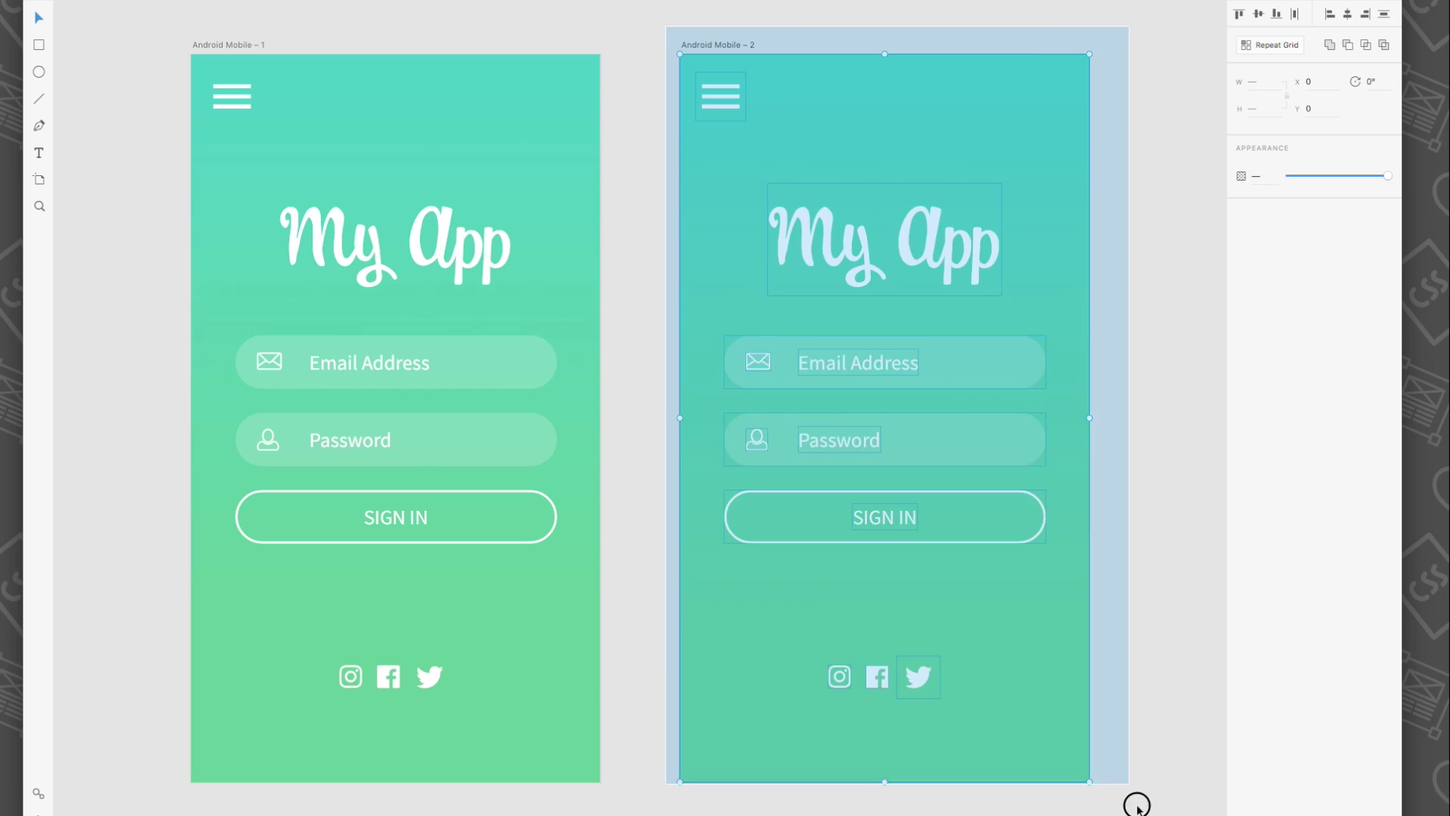
Shift the pasted content right about 176 px and delete the overflowing social icons.
drag(911, 445, 1148, 450)
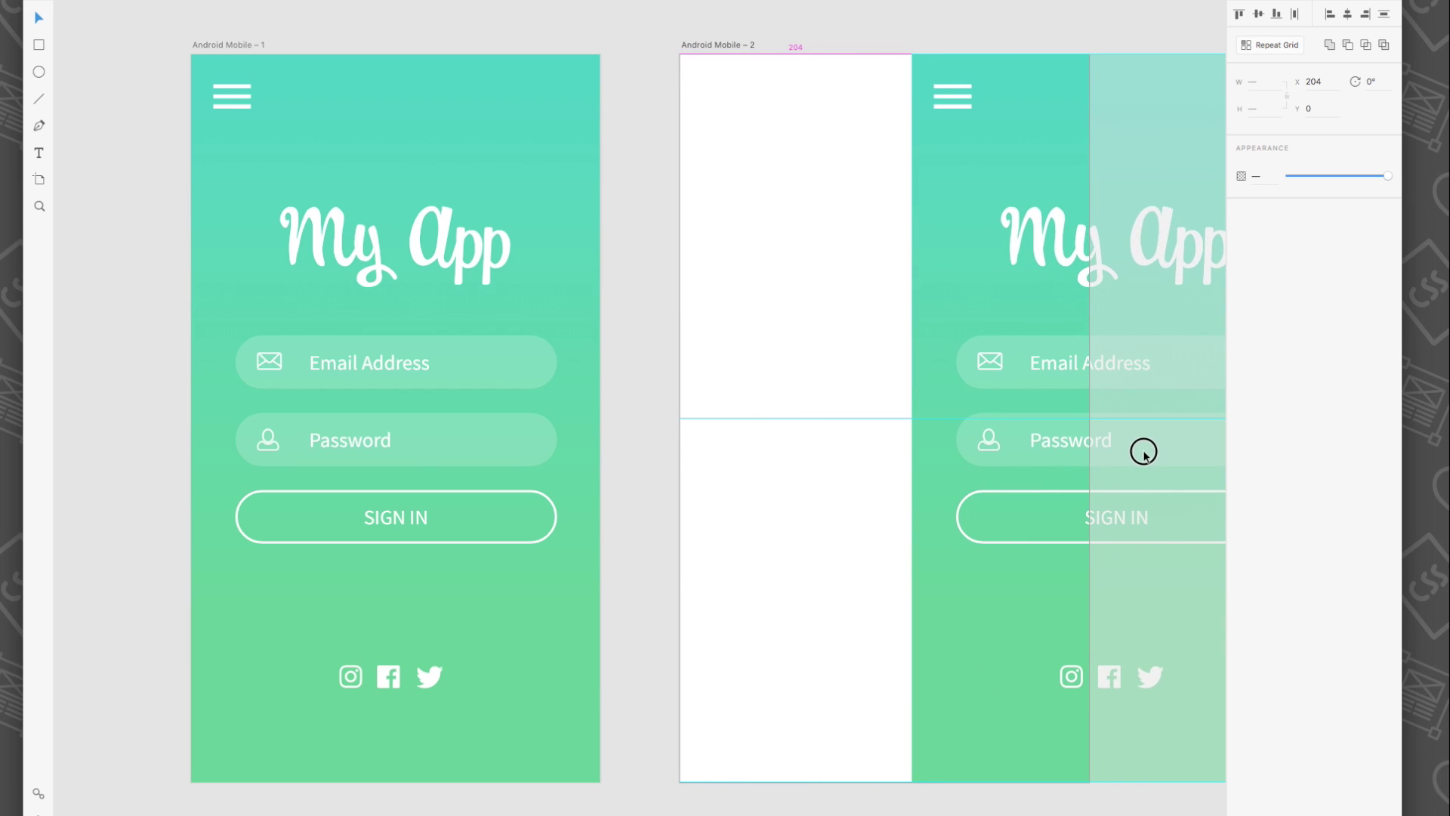
click(828, 31)
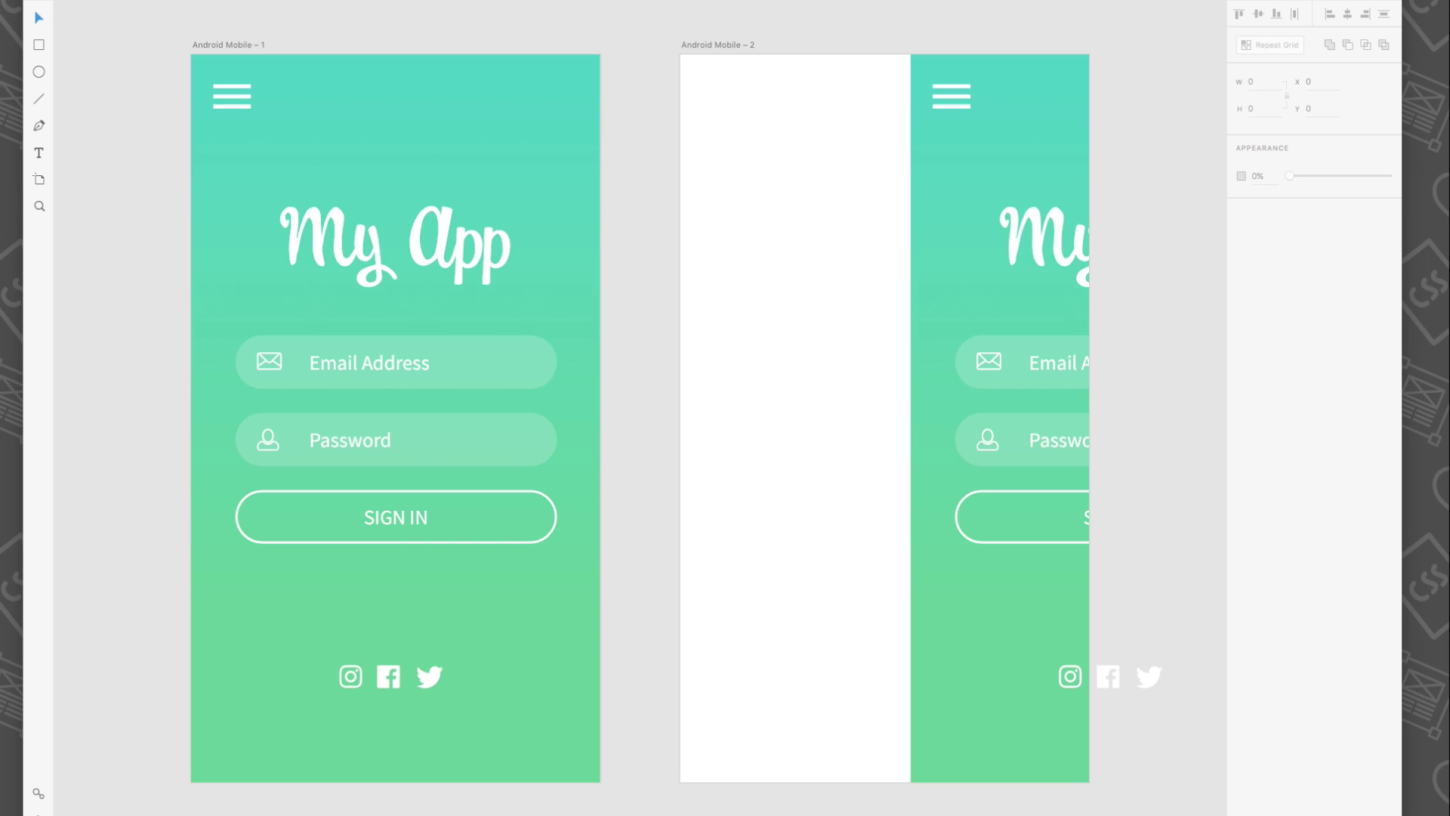
click(1160, 680)
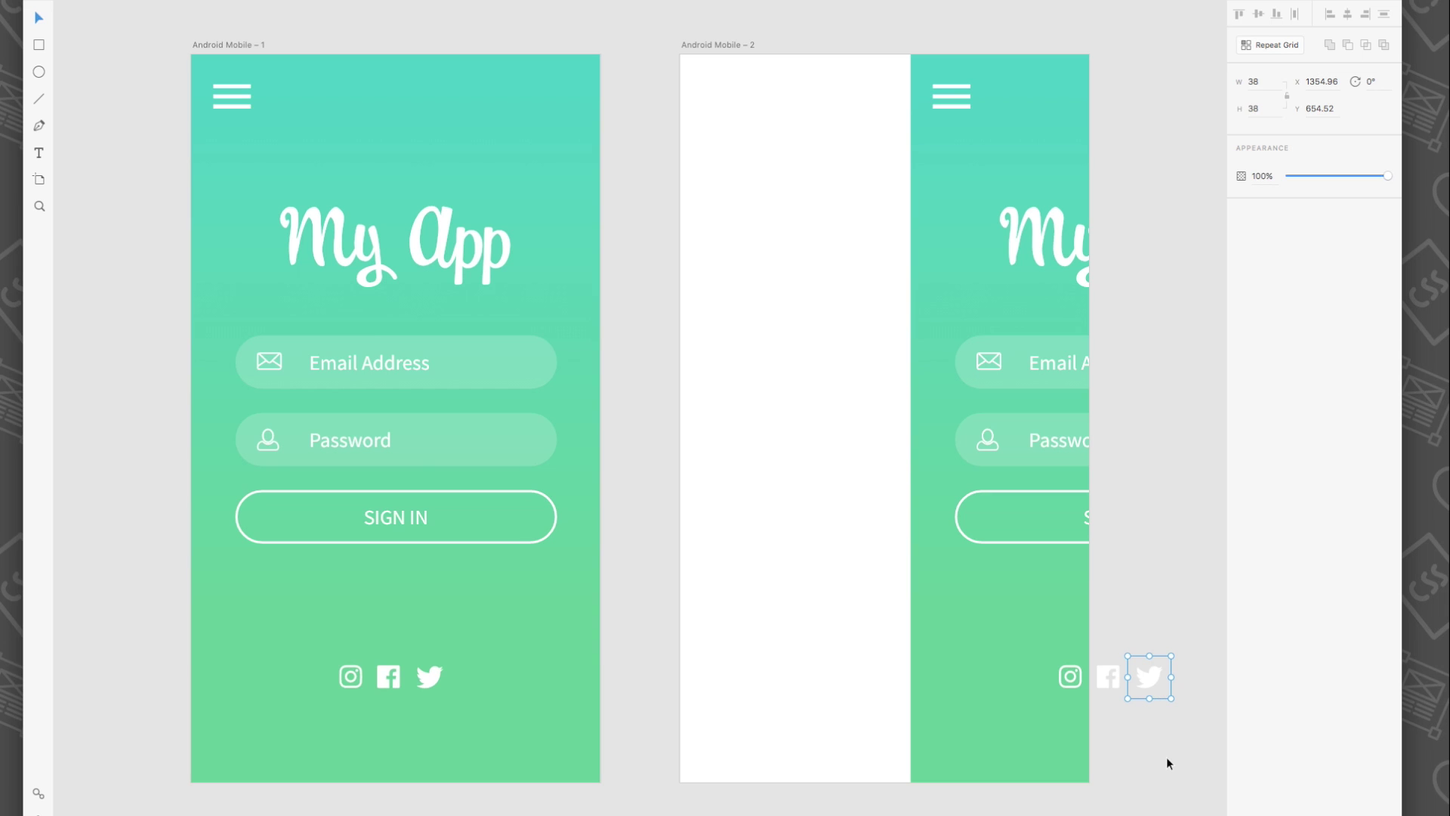
key(Delete)
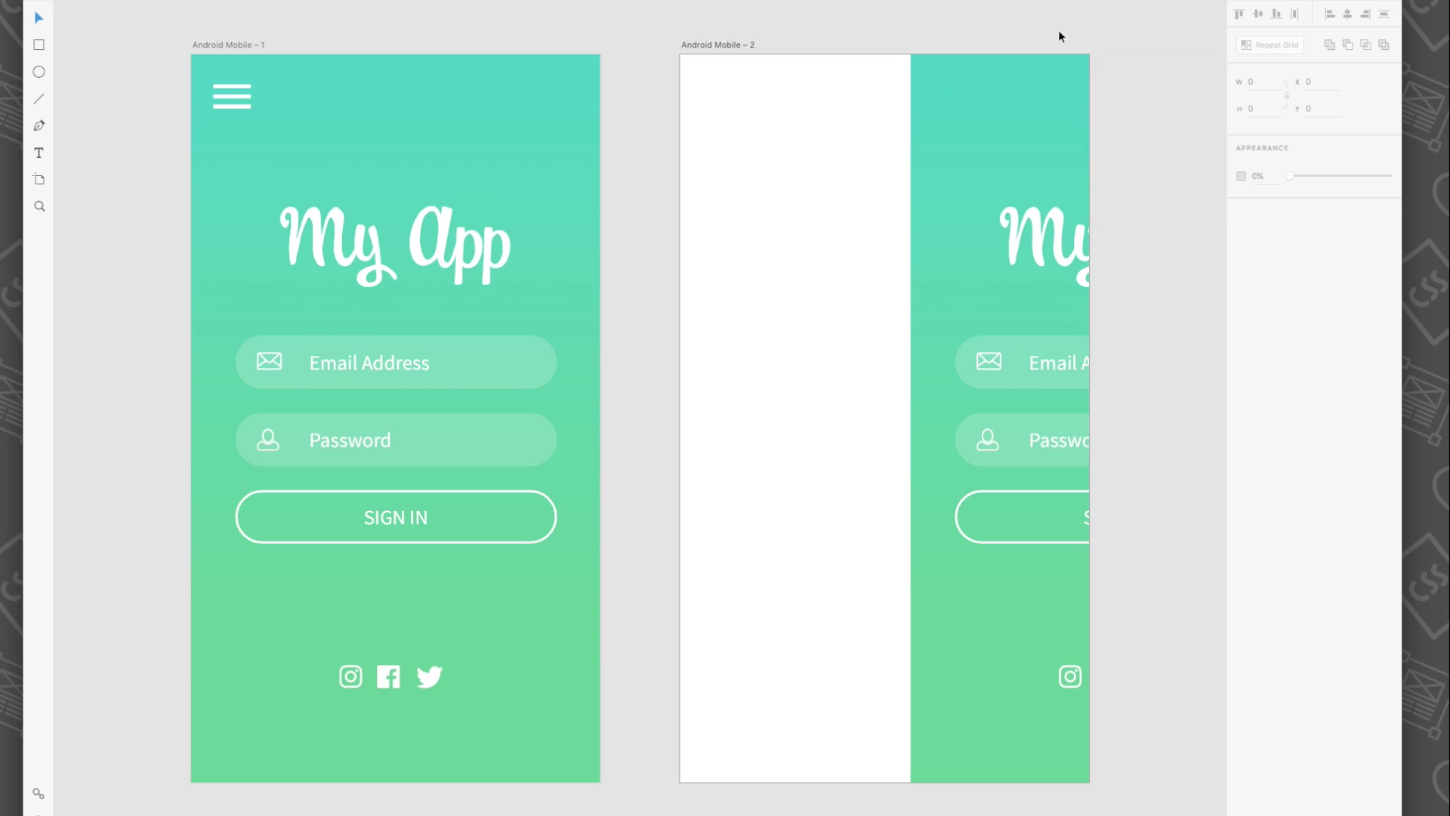
Draw a borderless black rectangle over the second artboard's empty left strip.
click(40, 45)
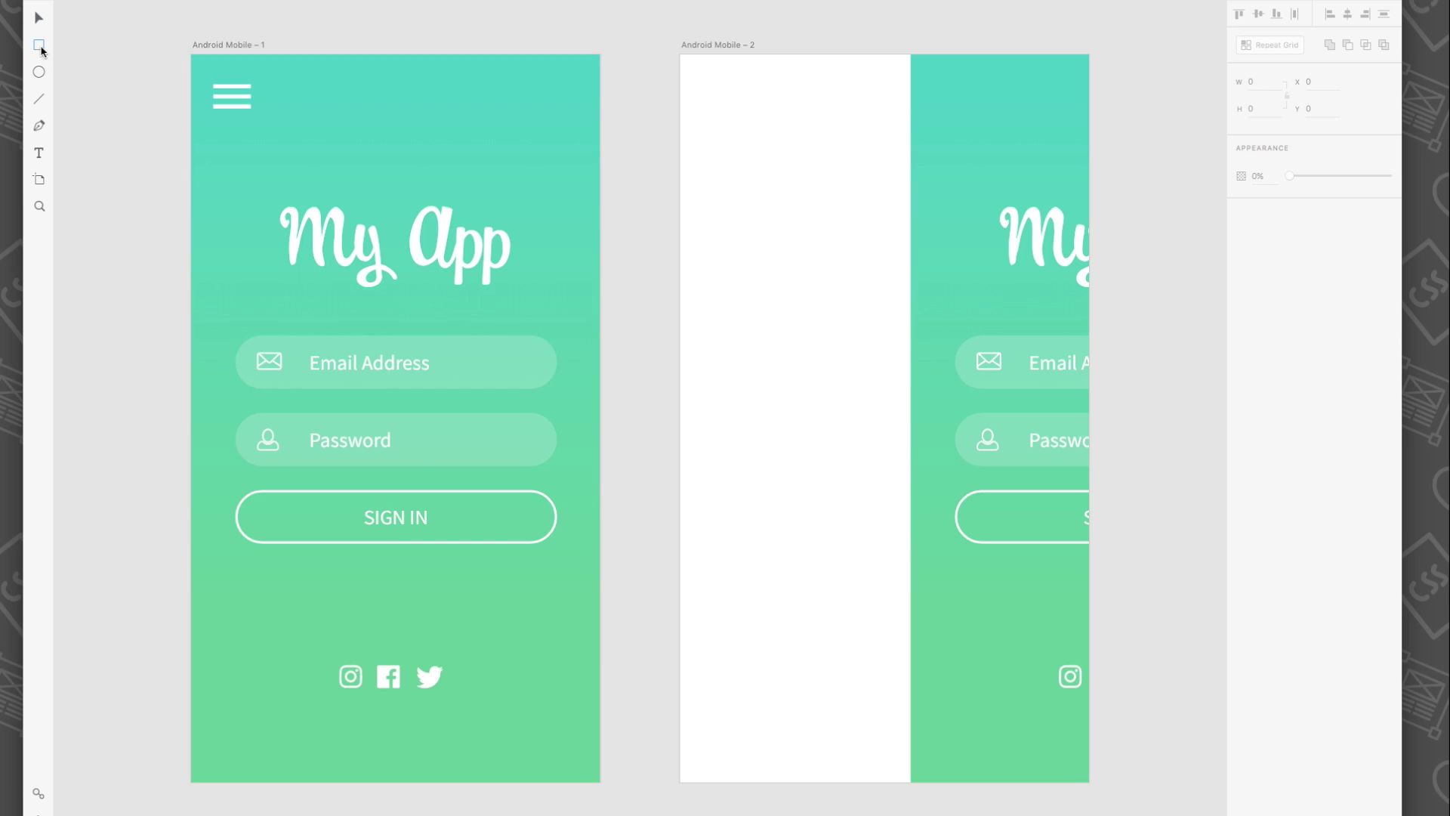
mouse_move(682, 56)
mouse_down()
mouse_move(760, 137)
mouse_move(910, 780)
mouse_up()
click(1241, 257)
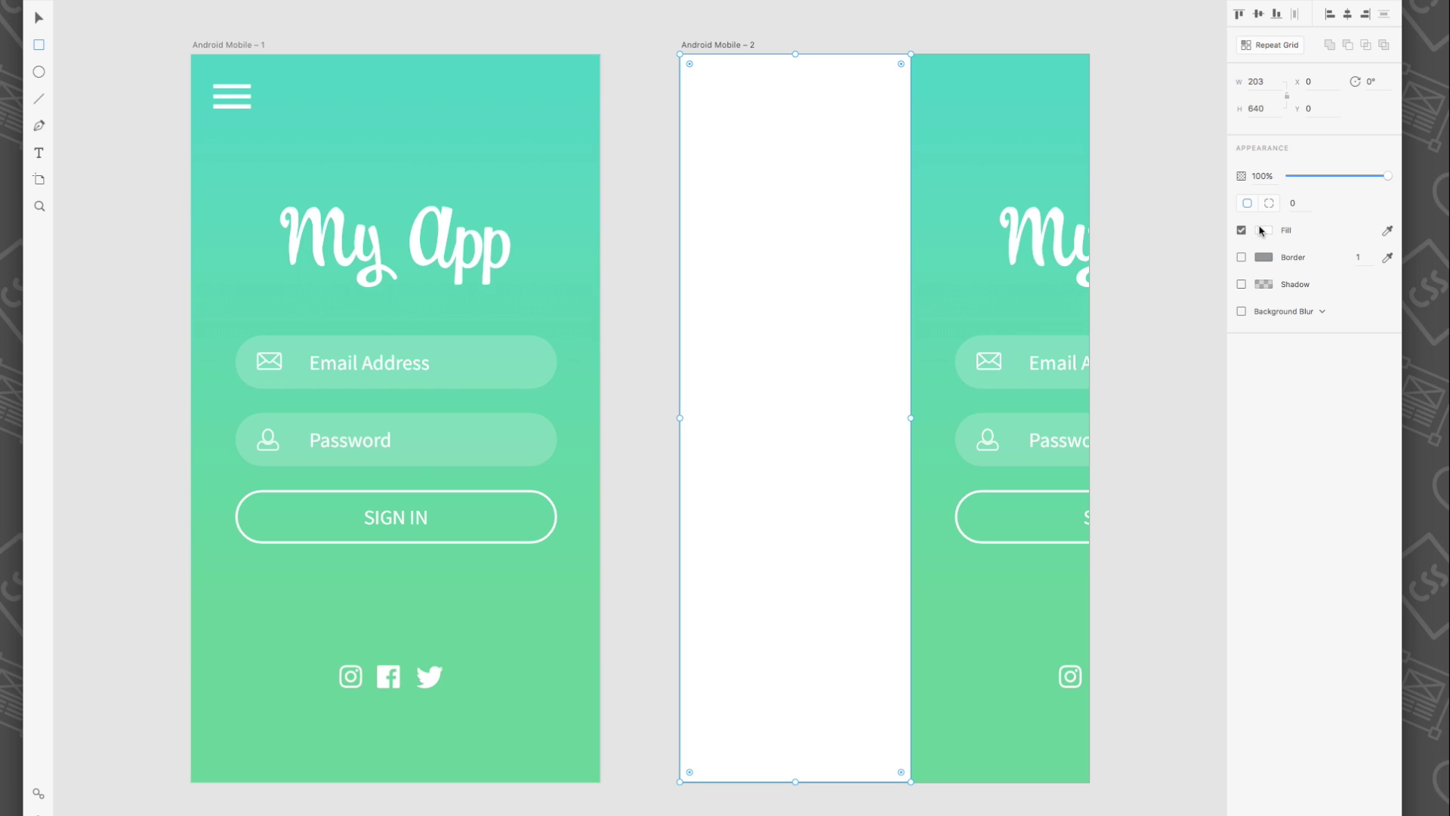
click(1265, 230)
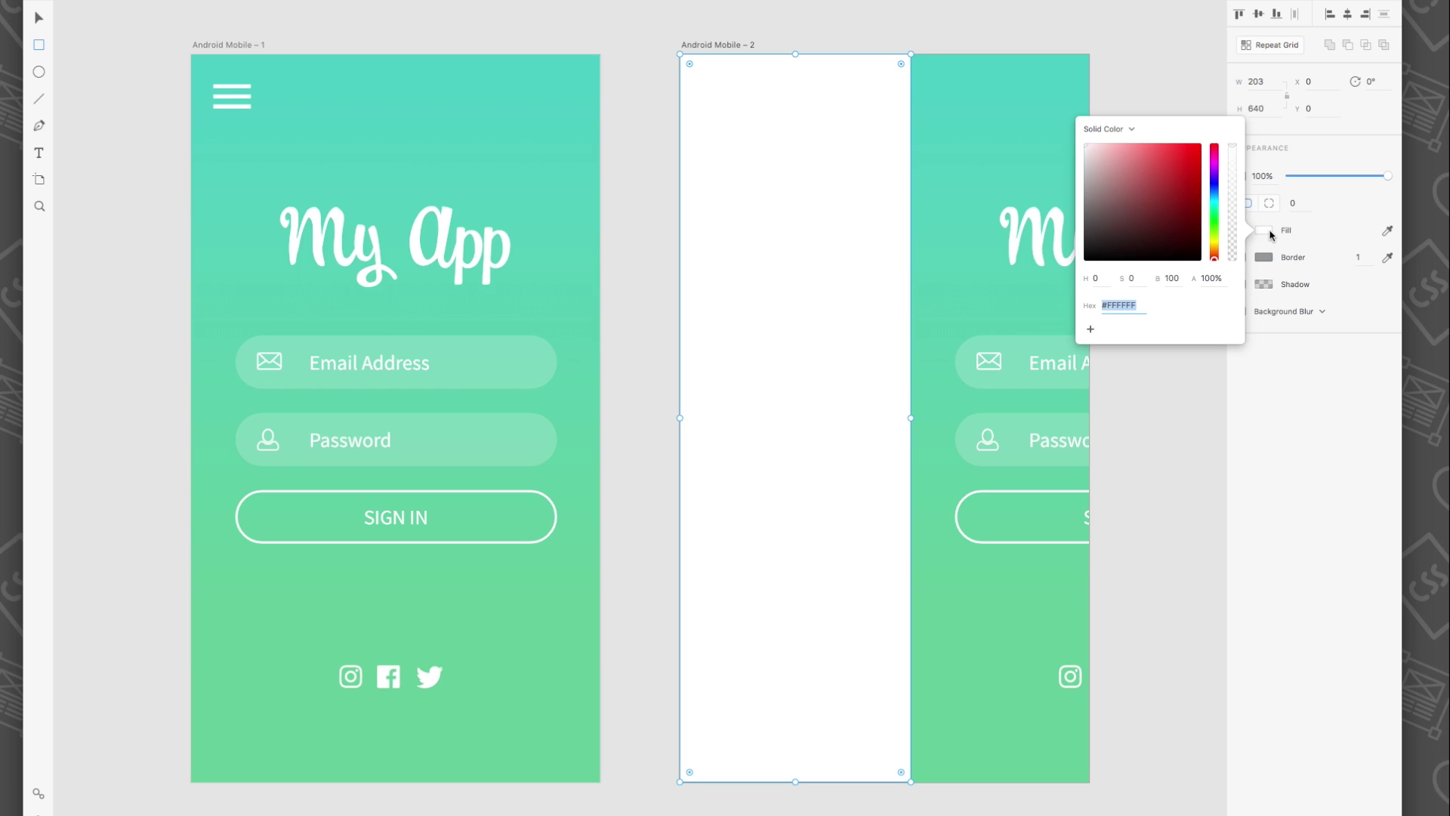
mouse_move(1140, 217)
mouse_down()
mouse_move(1078, 266)
mouse_move(1090, 328)
mouse_up()
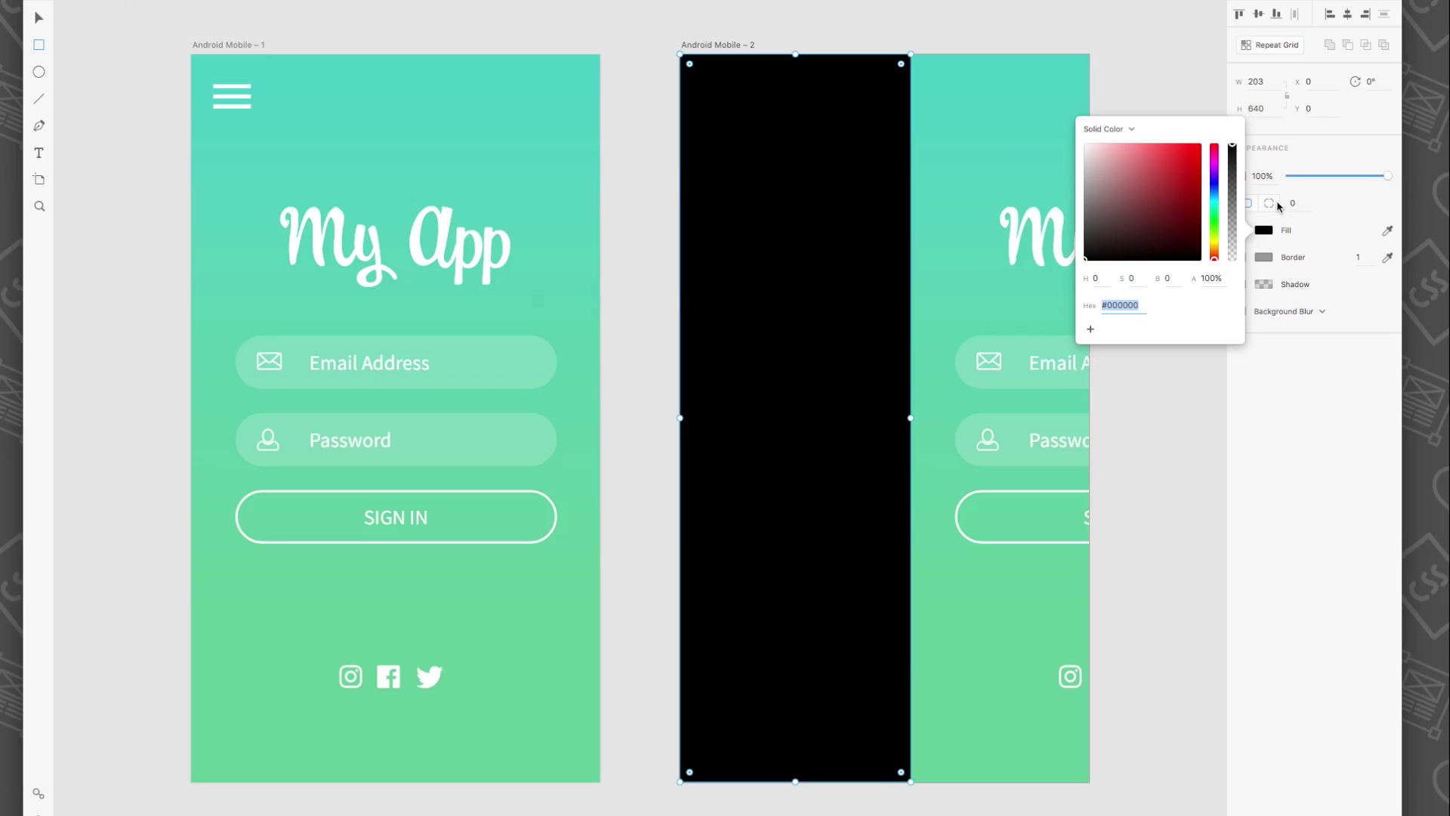
click(1329, 198)
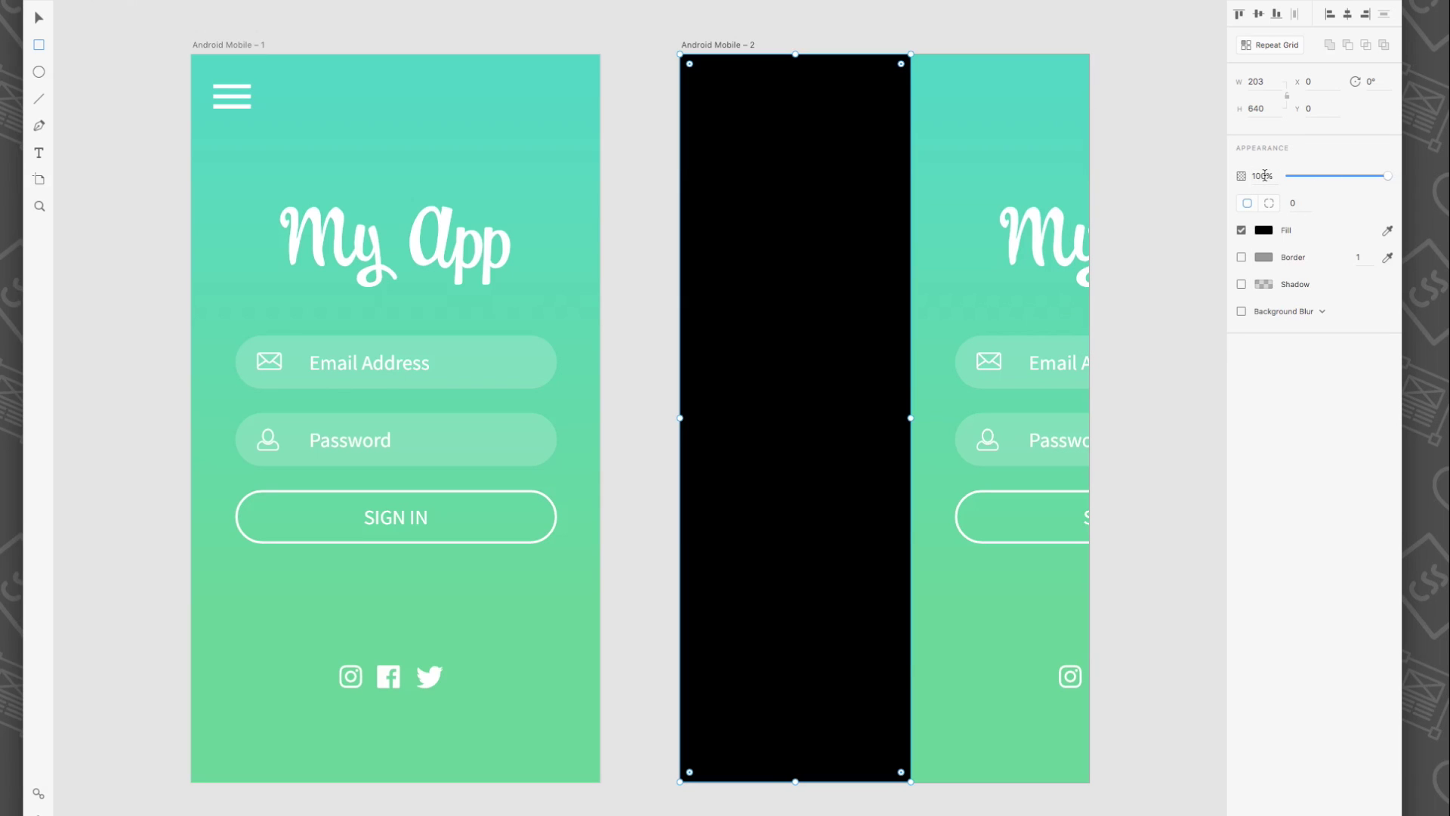
Set the panel to 60% opacity and extend the login image leftward behind it.
click(1258, 175)
text(60)
key(Return)
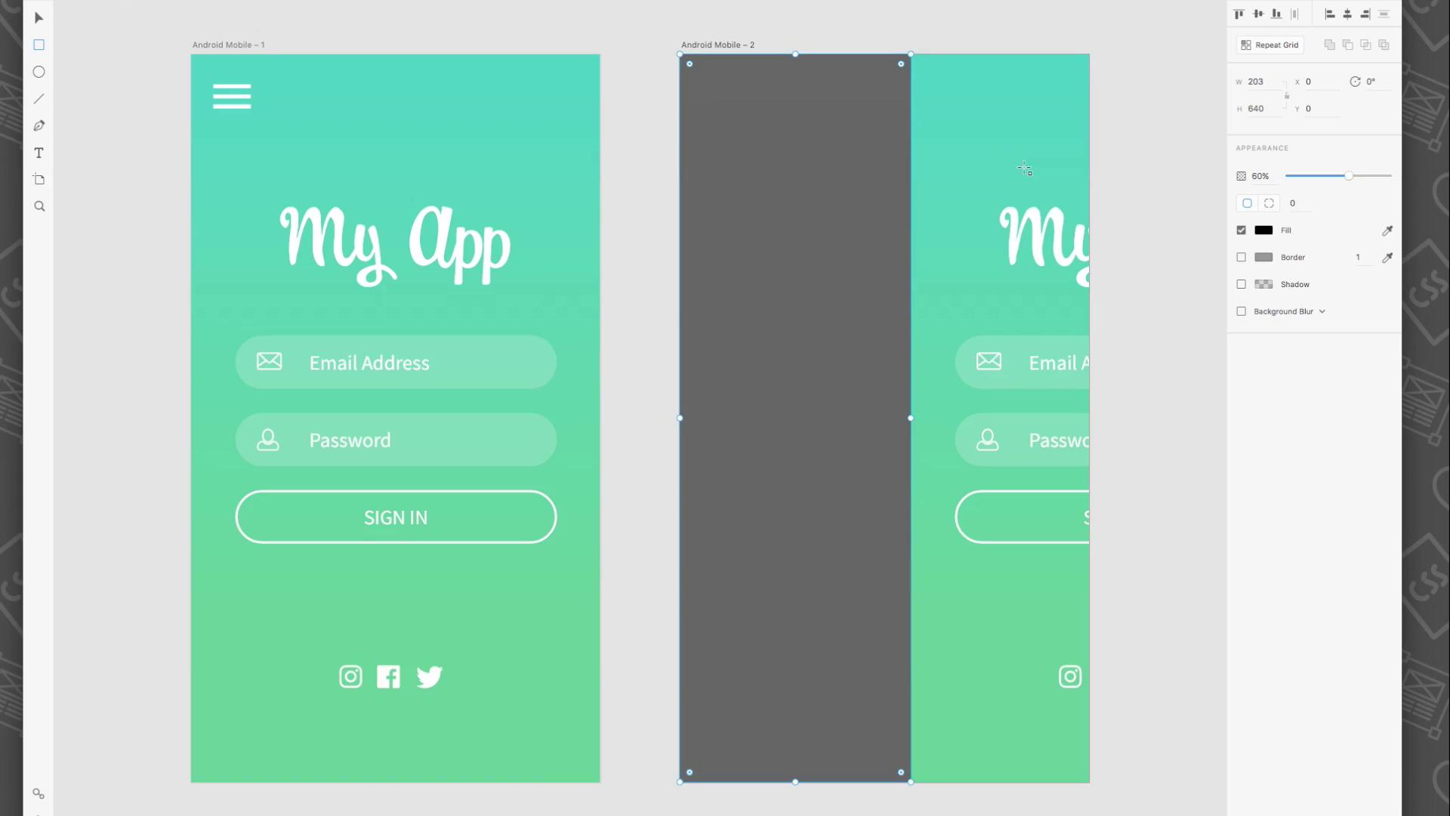
click(981, 136)
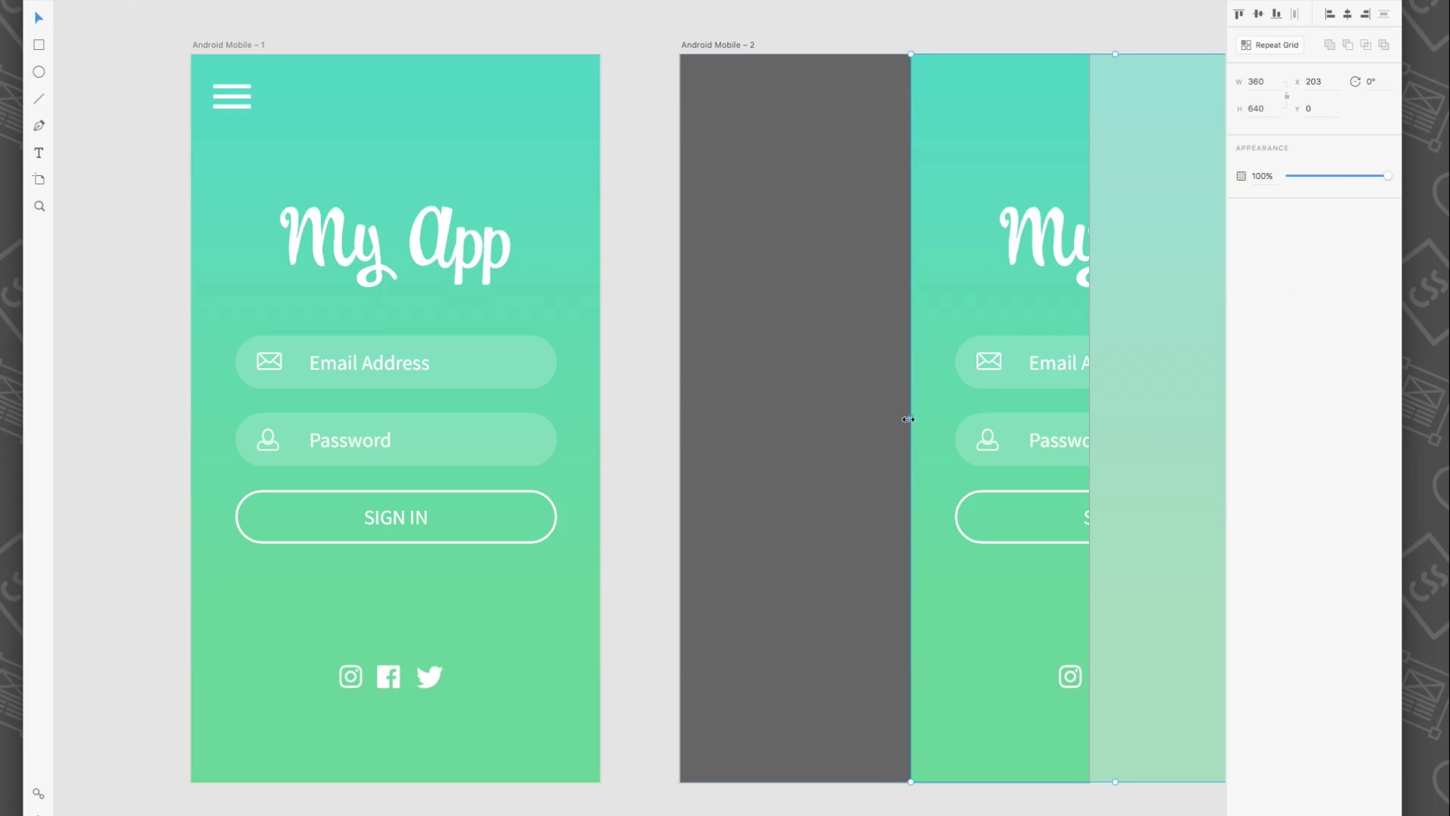
drag(898, 420, 679, 421)
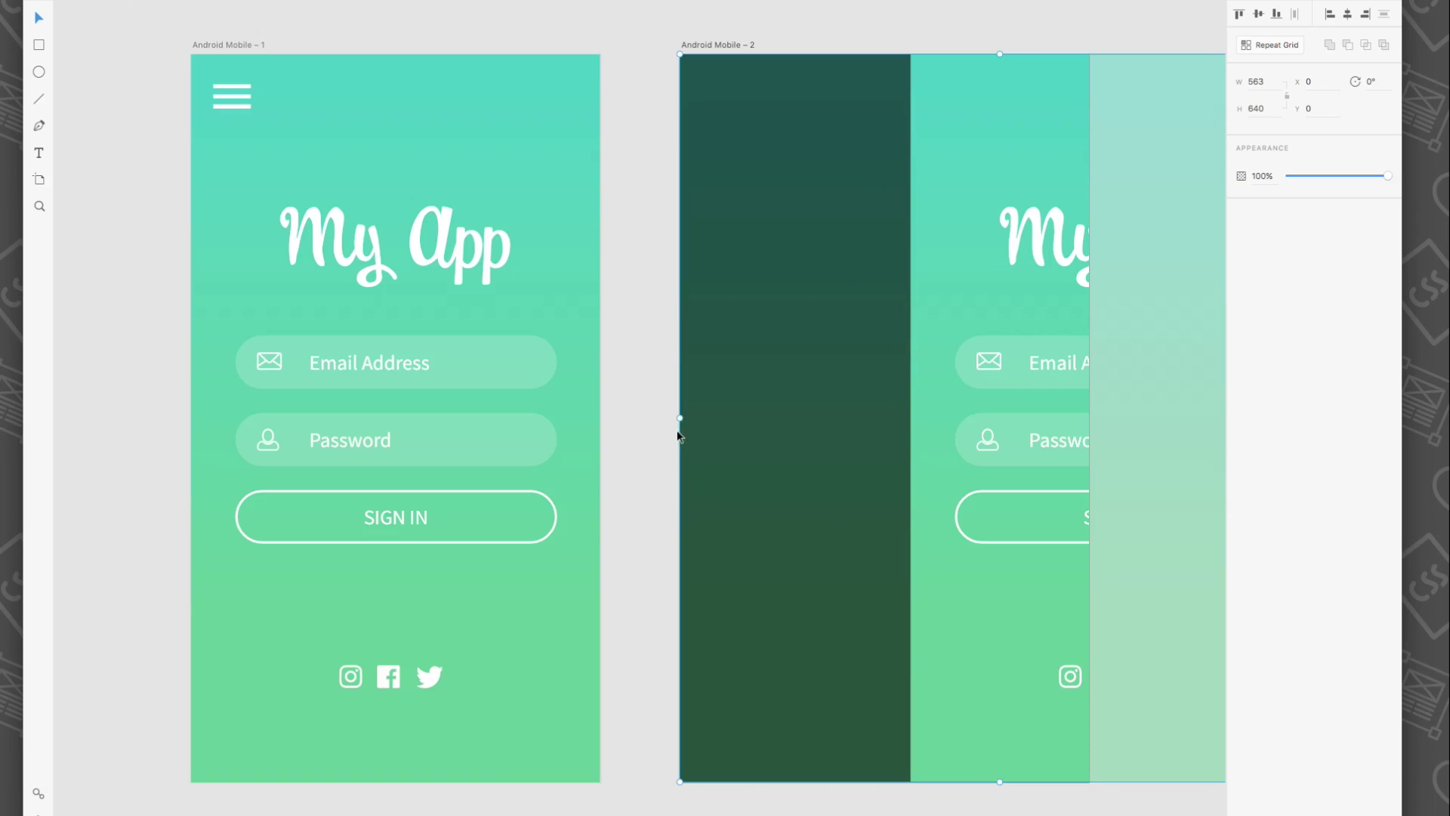
Place the X close icon at the top and give the menu panel a shadow, X 10.
click(647, 421)
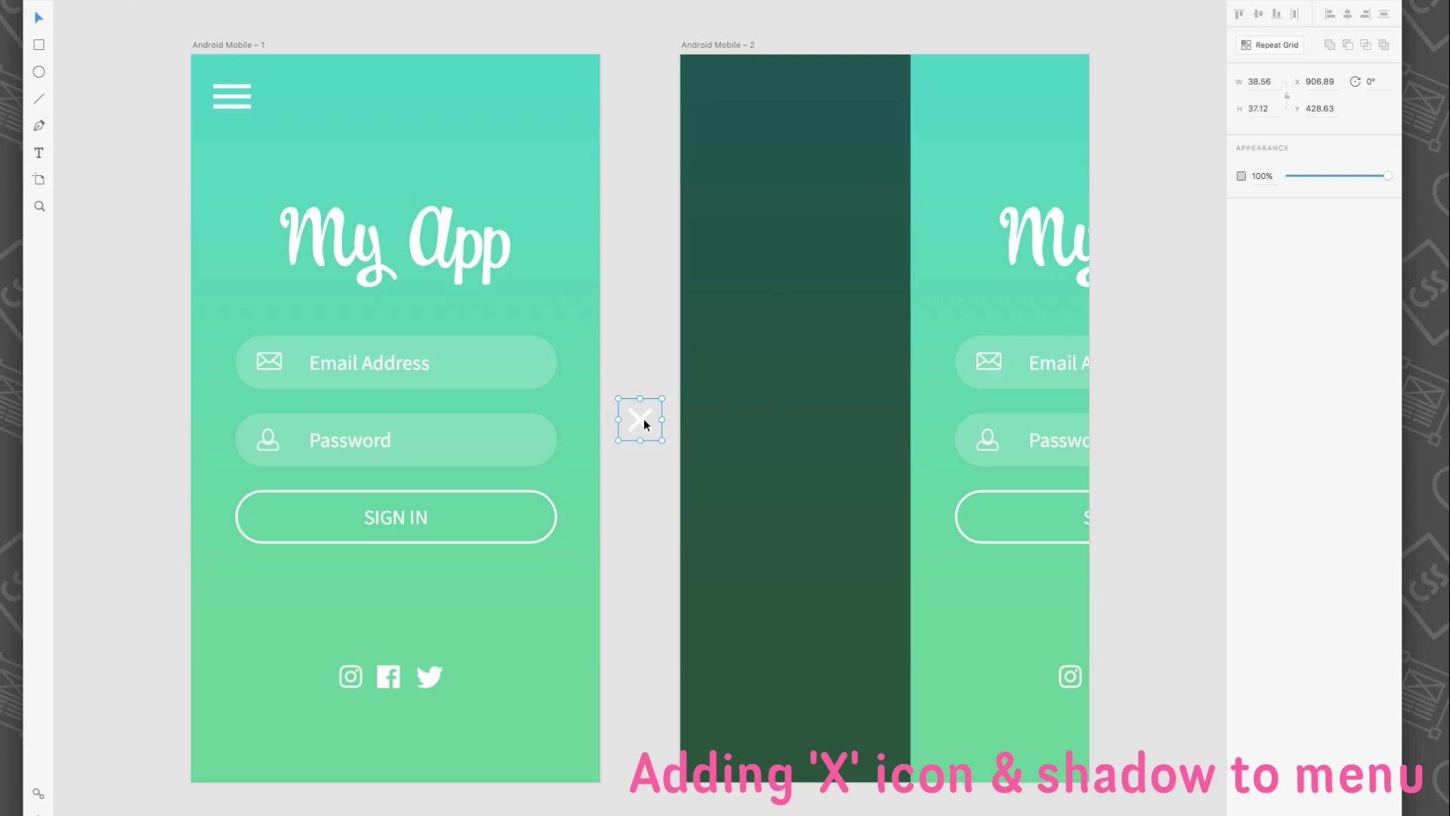
mouse_move(641, 417)
mouse_down()
mouse_move(939, 82)
mouse_move(227, 92)
mouse_move(946, 113)
mouse_up()
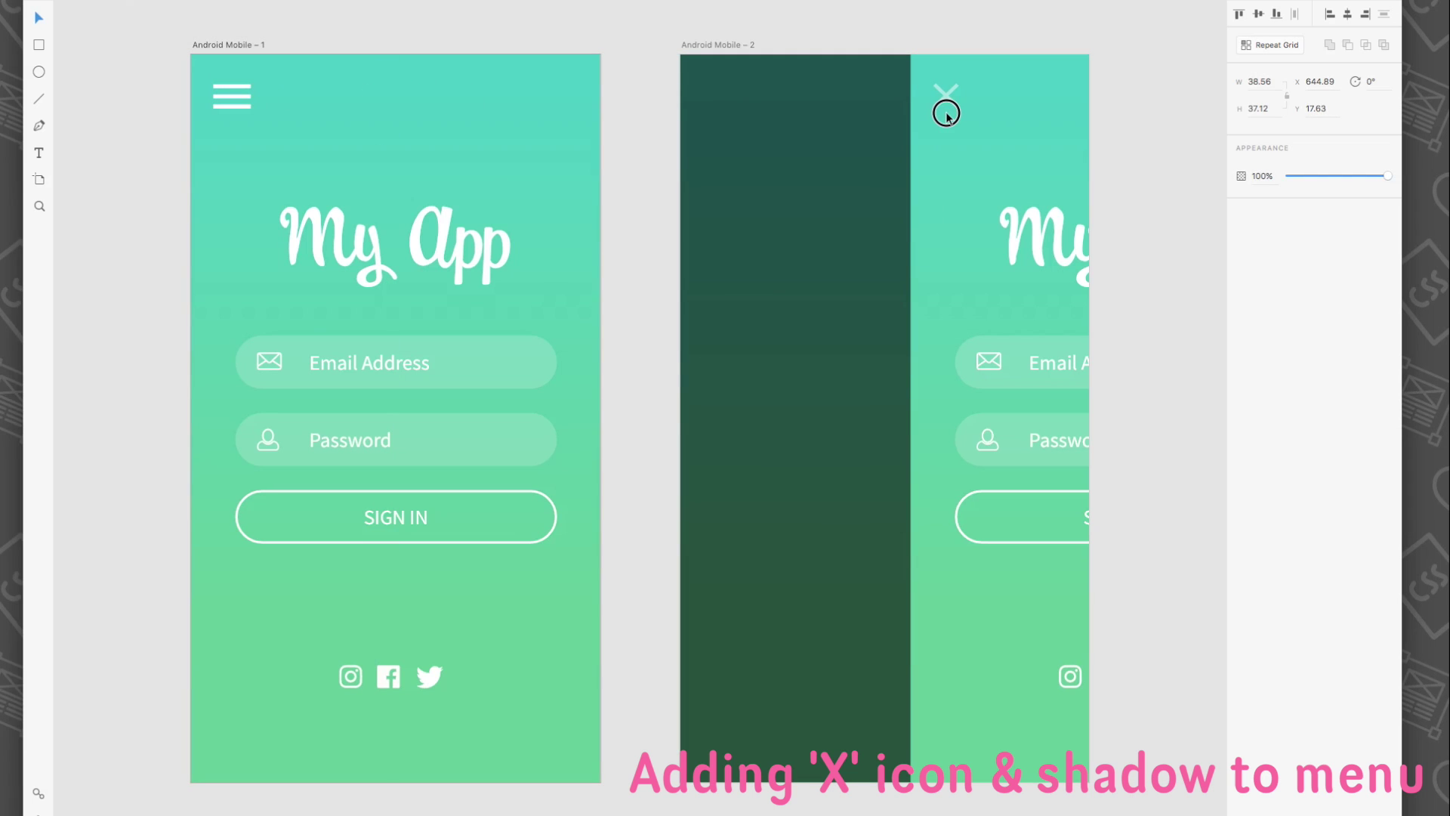
click(845, 313)
click(1241, 284)
text(10)
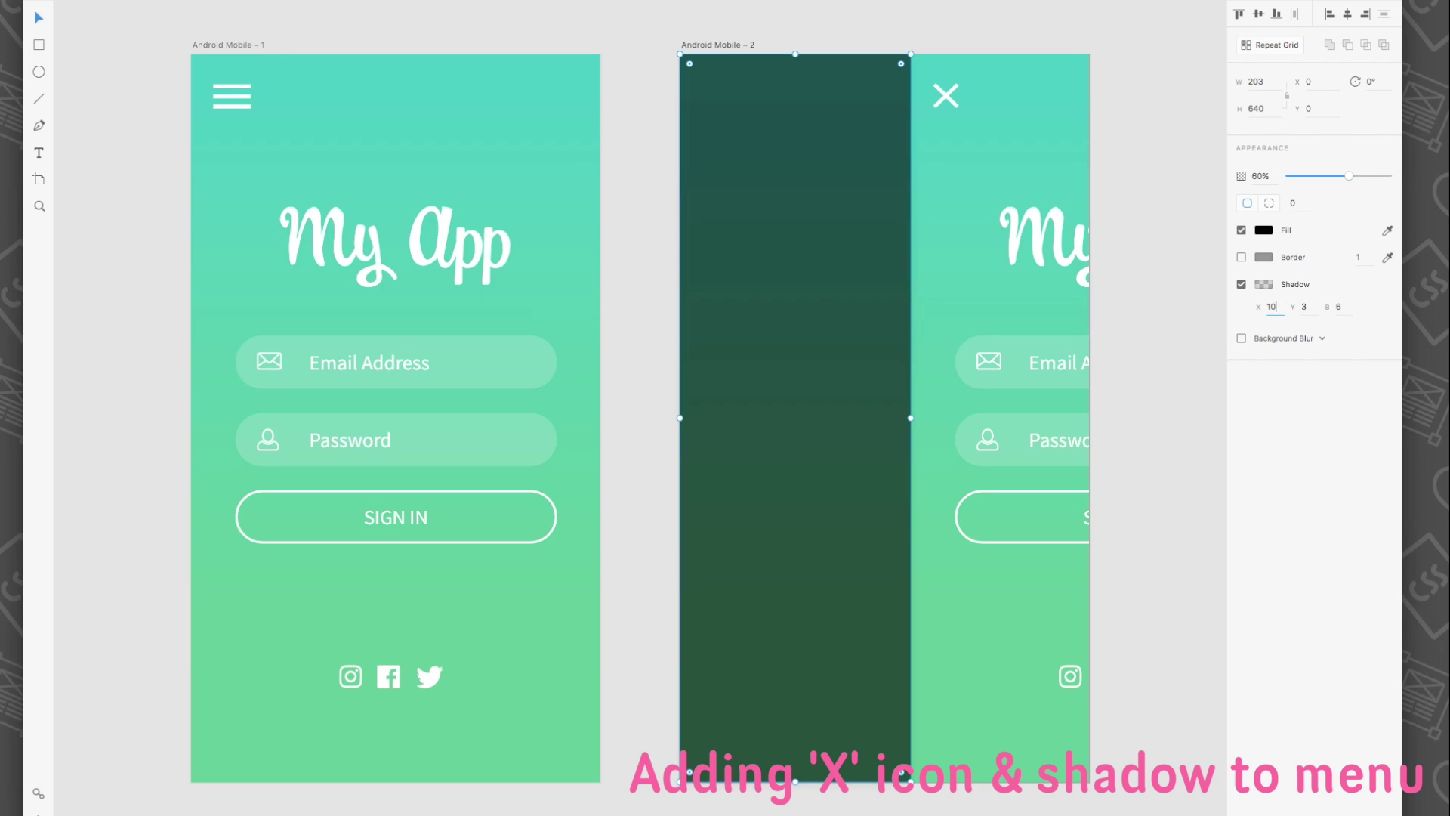
key(Return)
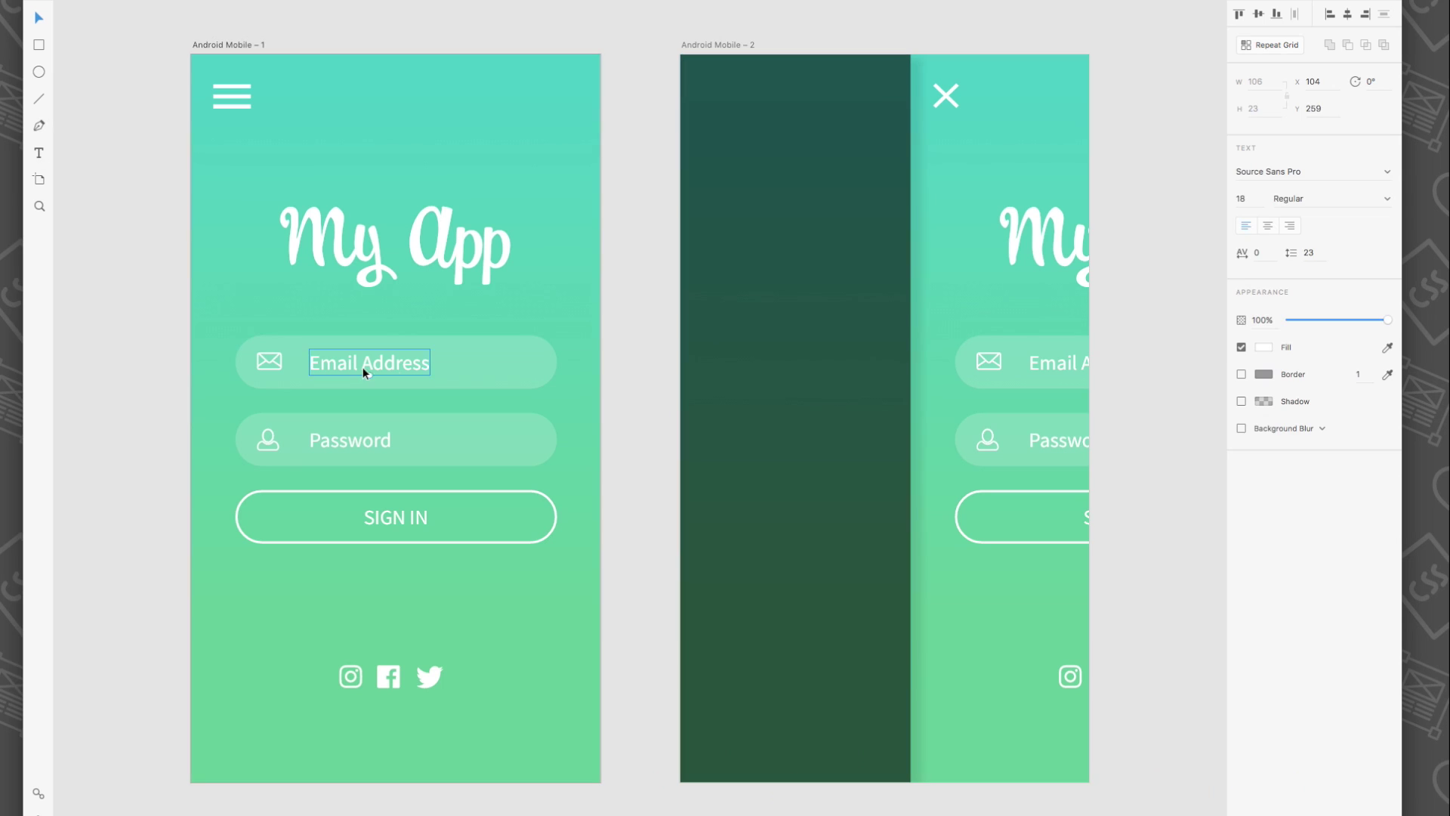
Copy the Email Address label onto the panel as the first menu item, centred horizontally.
drag(362, 363, 778, 98)
double_click(762, 93)
text(Create a )
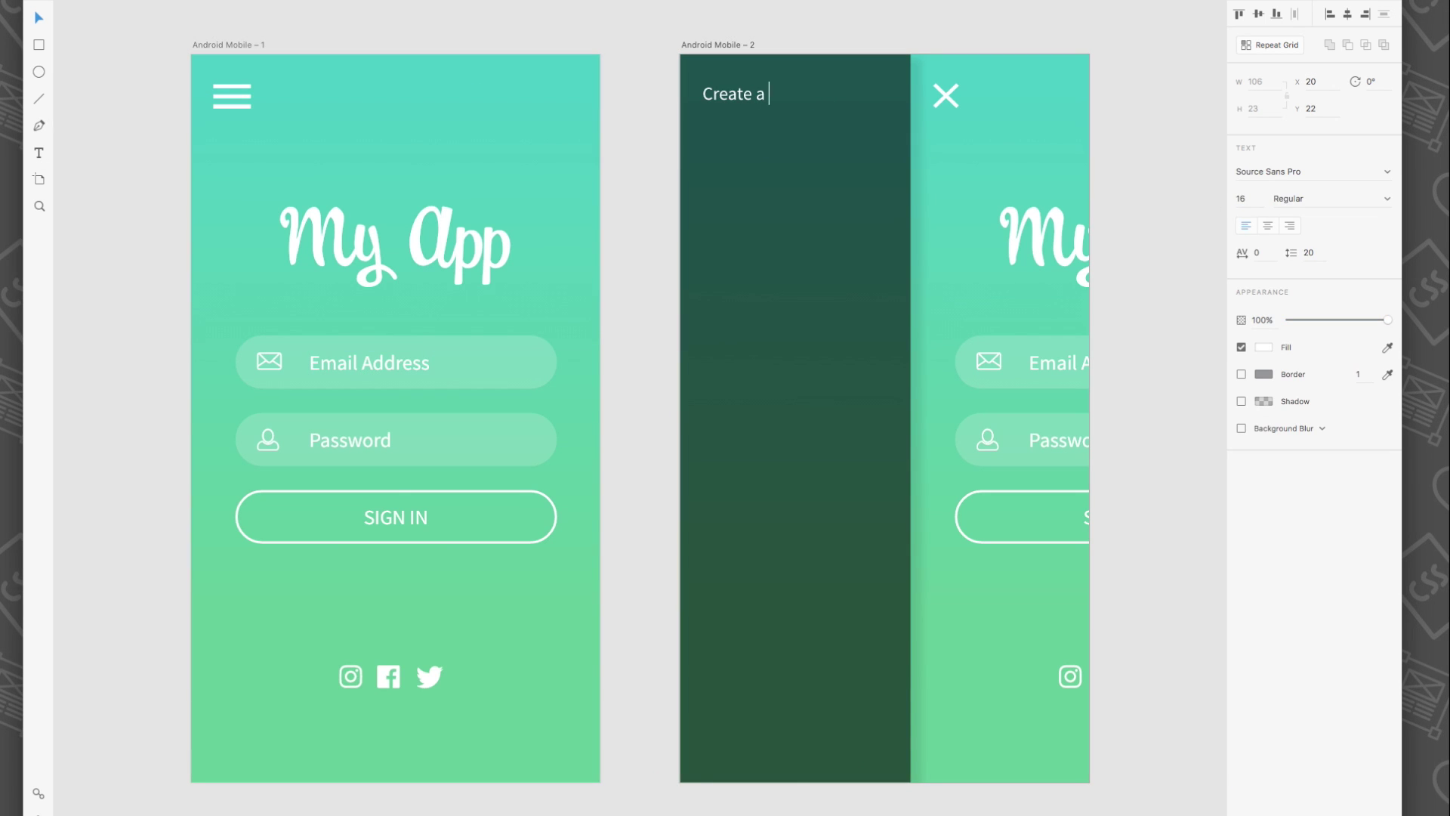
text(New Account)
shift+click(793, 136)
click(1348, 15)
Duplicate the menu item downward and retype the copies as the remaining links, ending with Terms of Use.
drag(849, 96, 849, 137)
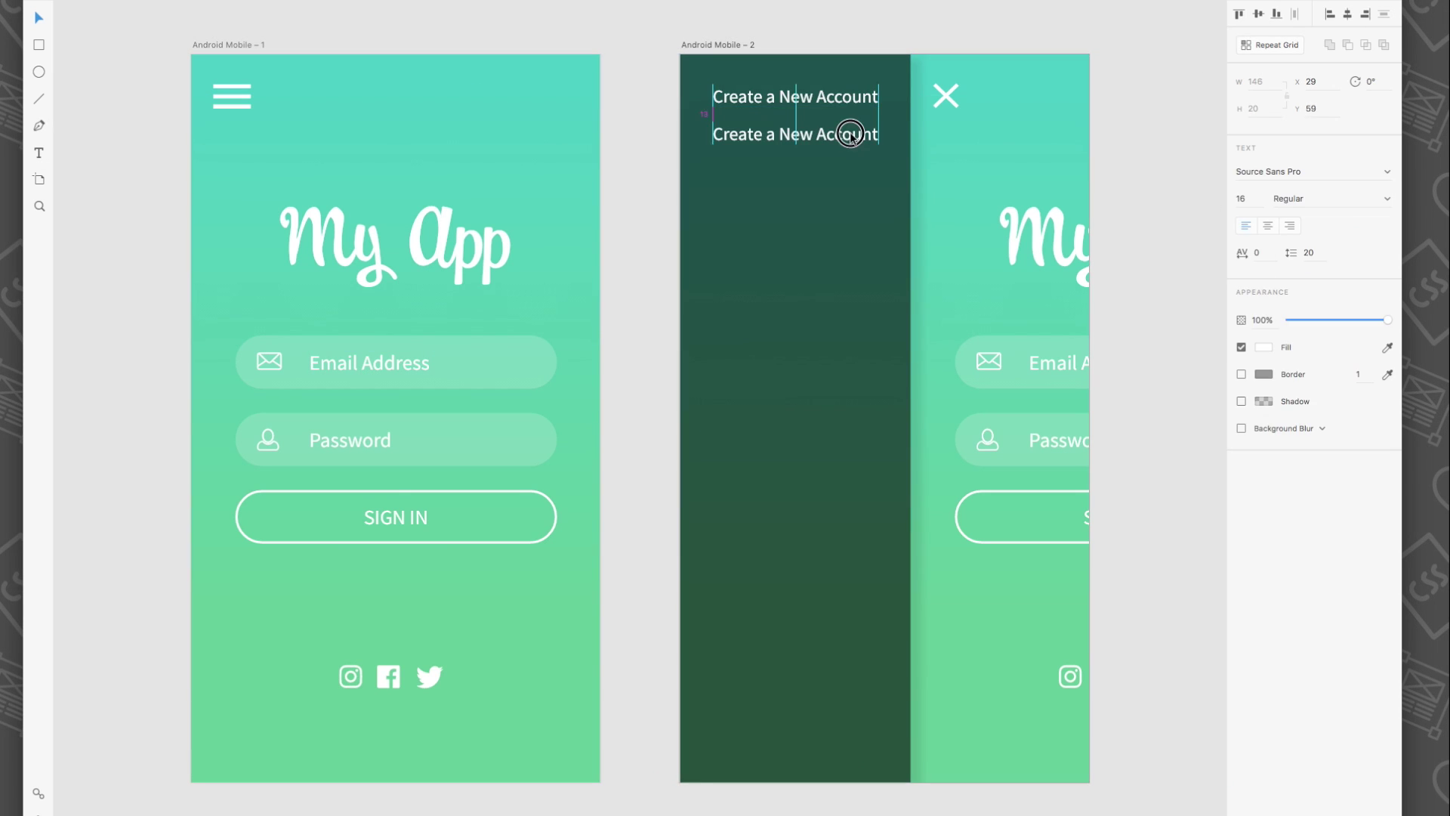
double_click(849, 137)
text(About Us)
double_click(749, 181)
text(Help)
mouse_move(748, 140)
mouse_down()
mouse_move(748, 182)
mouse_move(778, 225)
mouse_move(754, 269)
mouse_up()
text( Tips)
double_click(777, 226)
text(Contact Us Terms of Use)
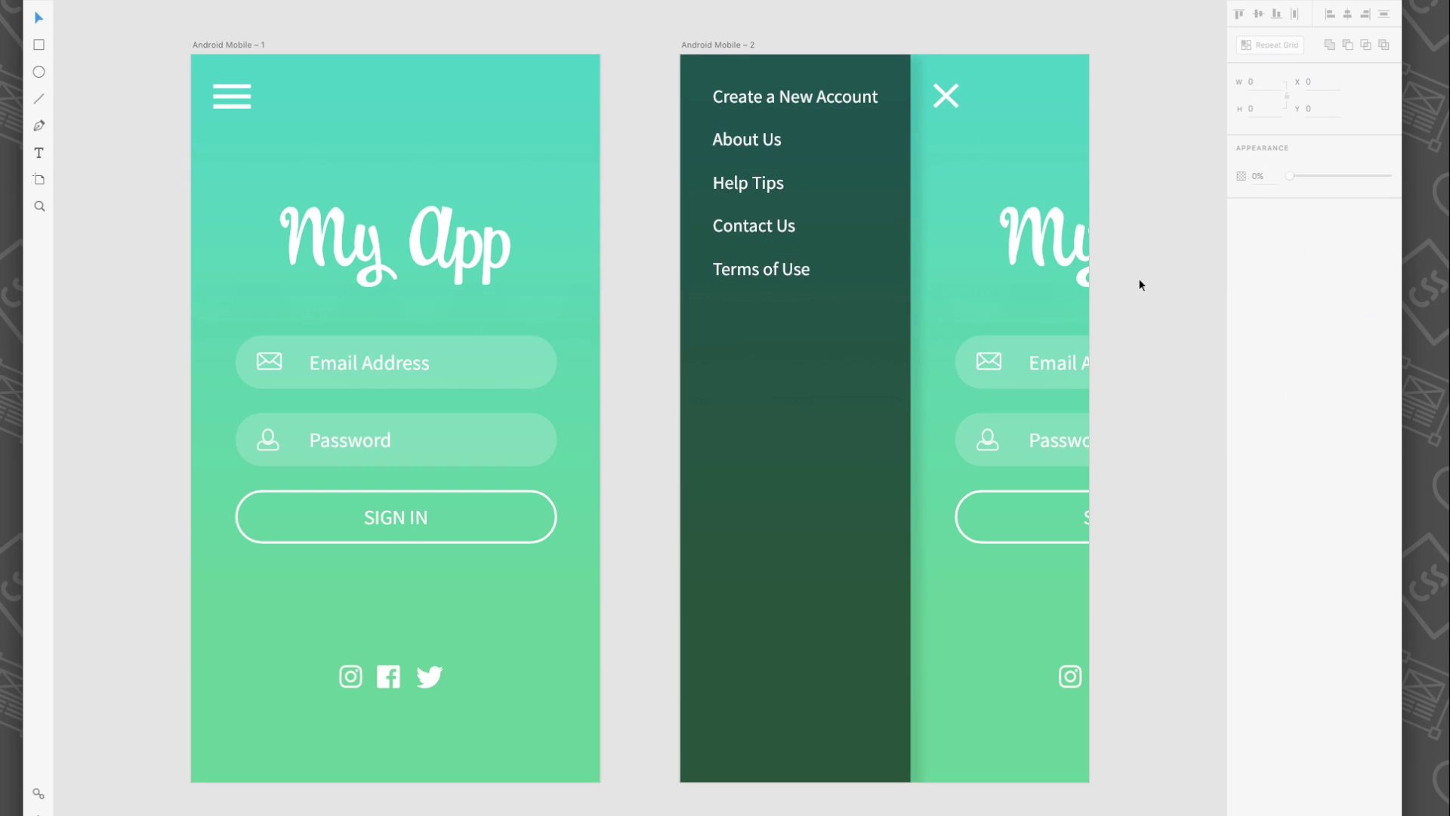
Wire the hamburger icon to Android Mobile – 2 with a Slide Right, Ease Out transition.
click(658, 476)
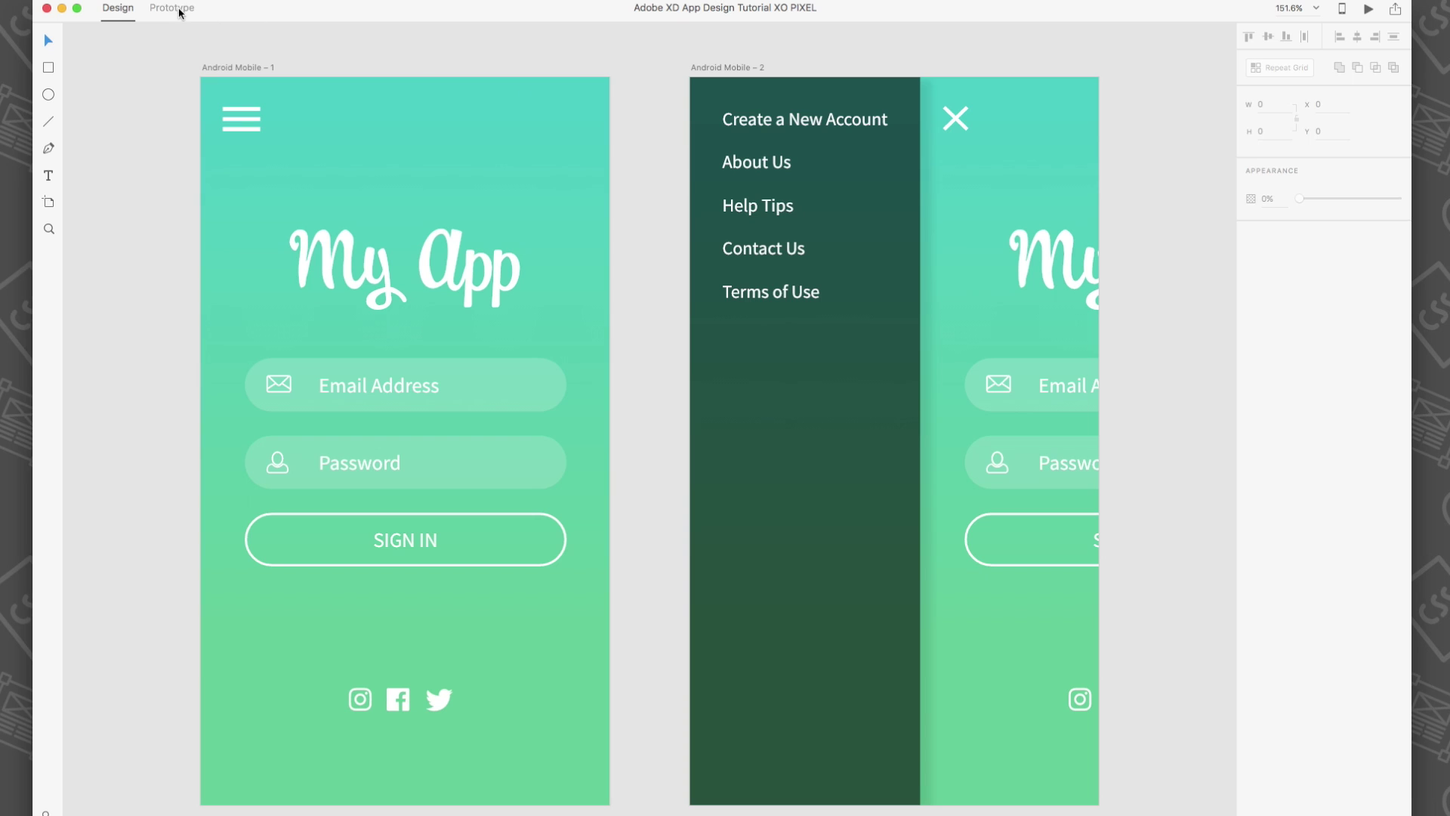
click(177, 12)
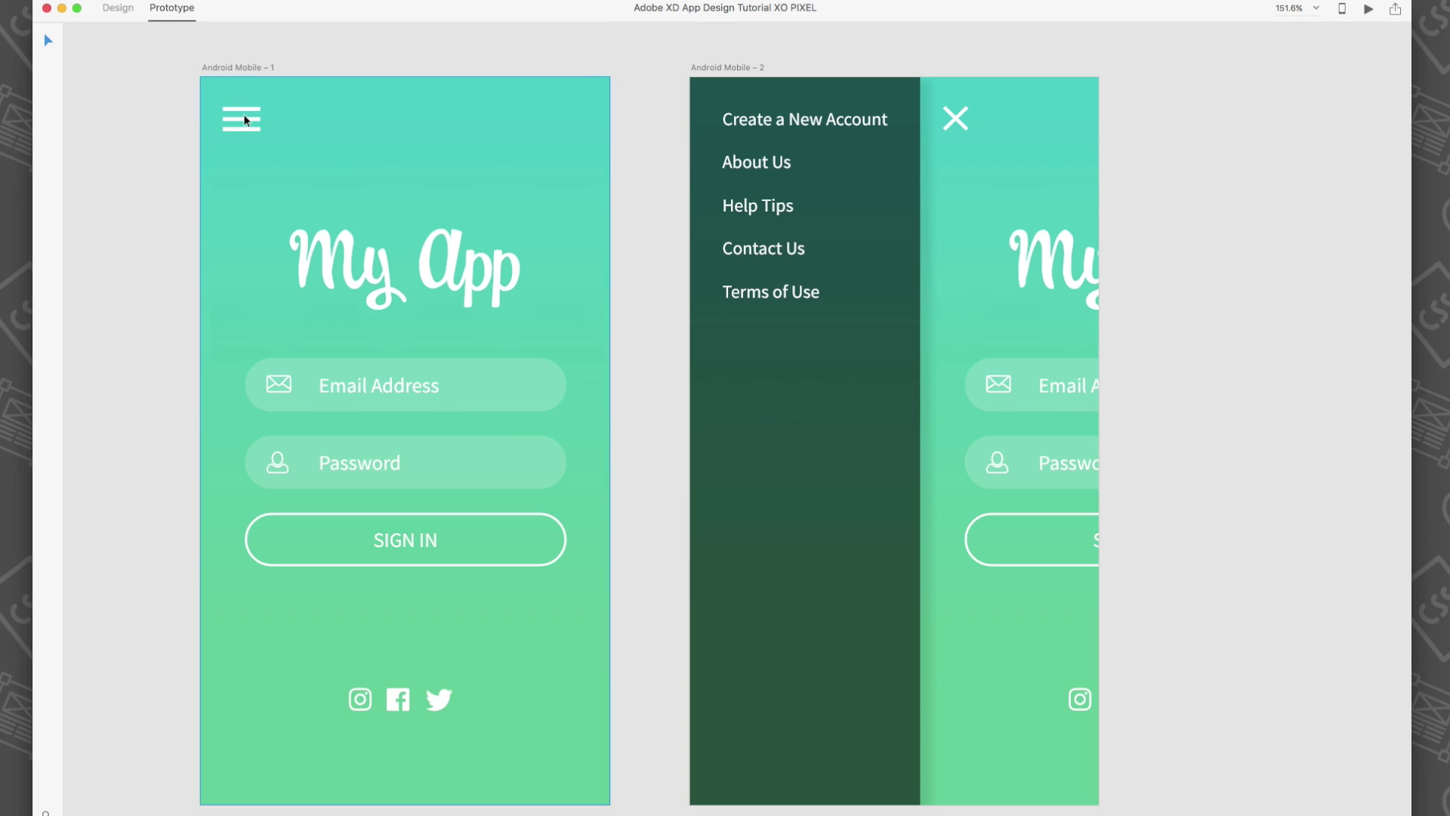
click(245, 114)
drag(274, 119, 742, 463)
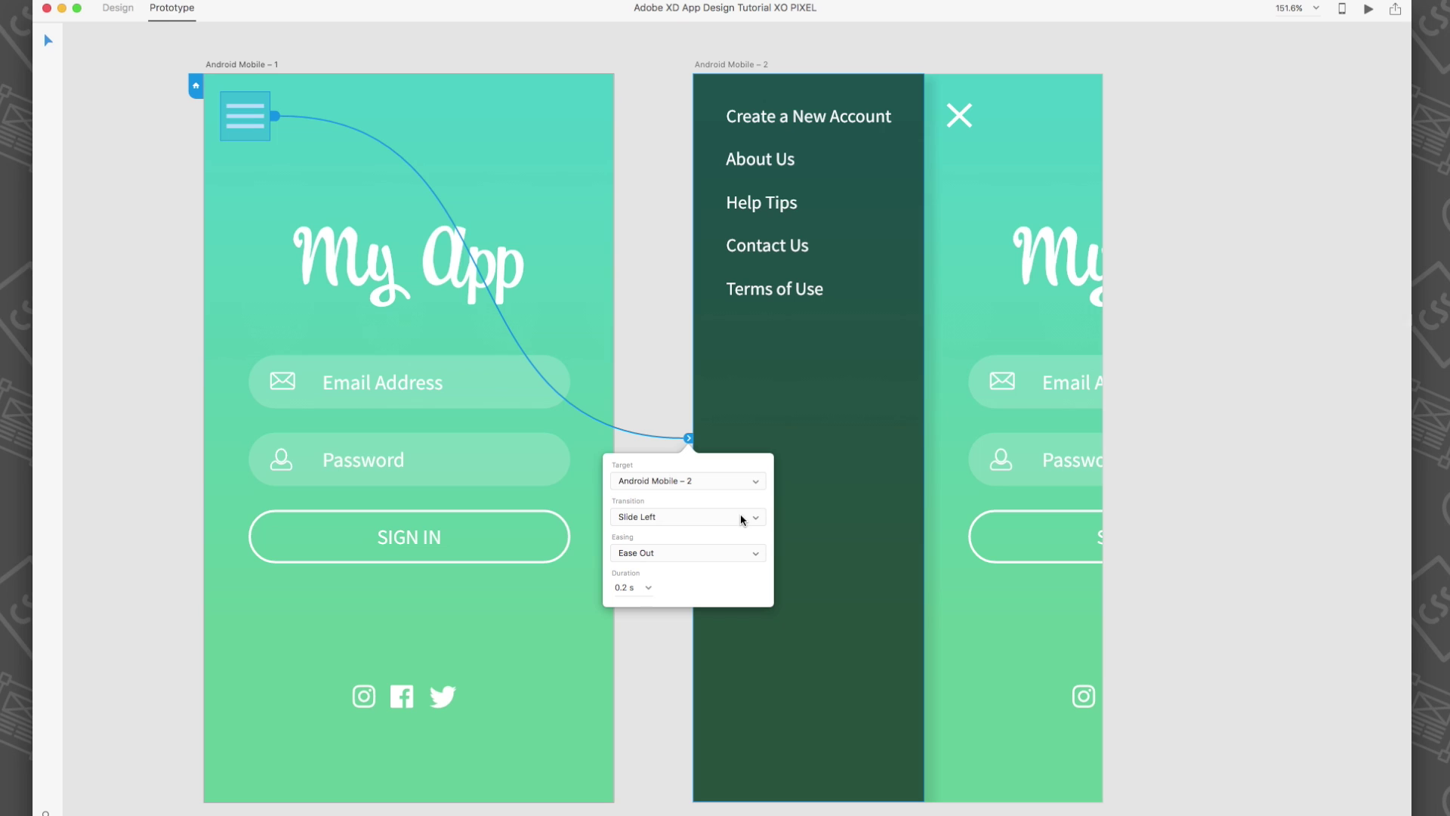
click(742, 519)
click(735, 530)
click(734, 555)
click(906, 177)
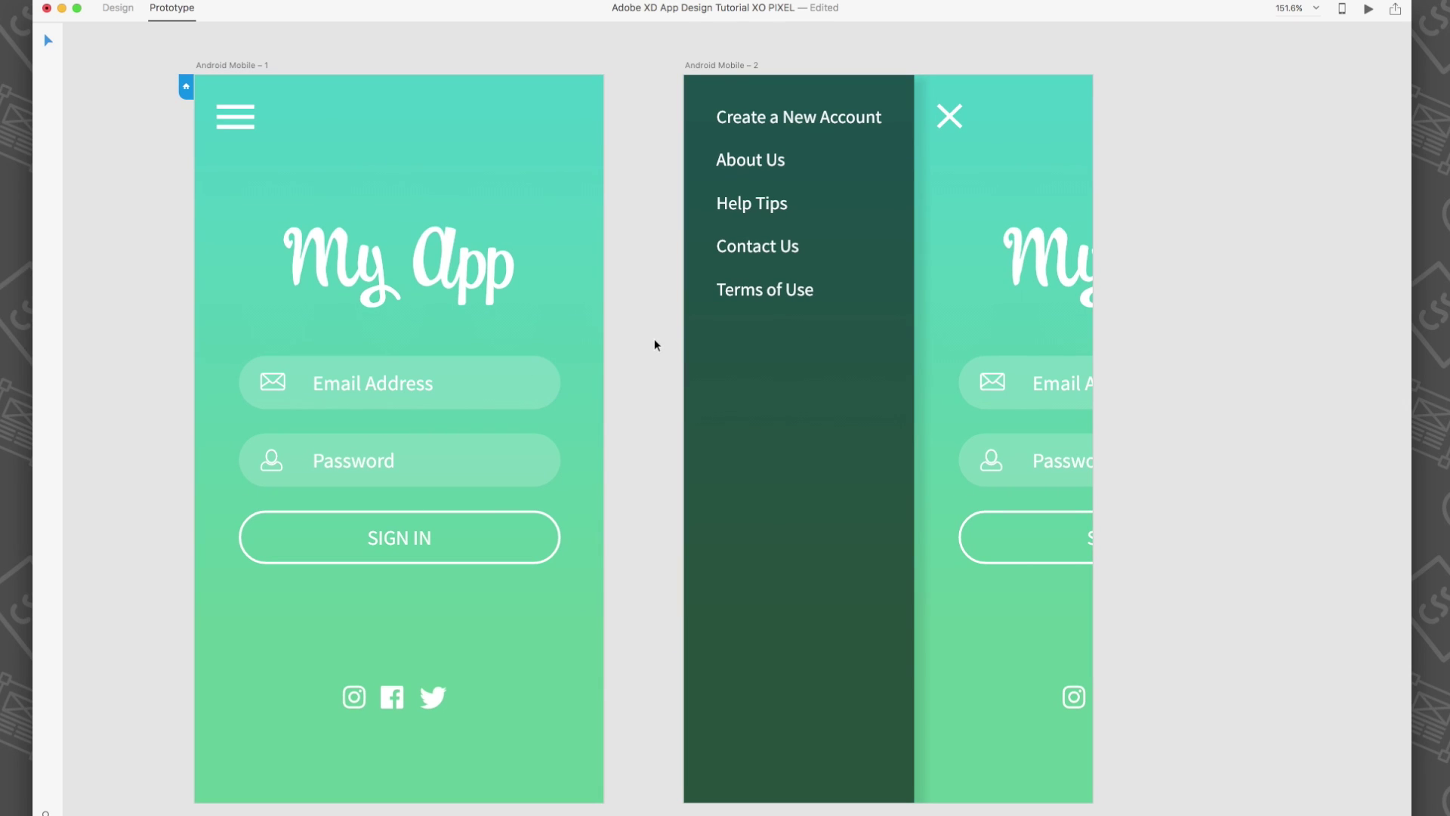
Wire the X icon back to Android Mobile – 1 with Slide Left, then show all links.
click(950, 116)
mouse_move(976, 116)
mouse_down()
mouse_move(935, 217)
mouse_move(590, 525)
mouse_up()
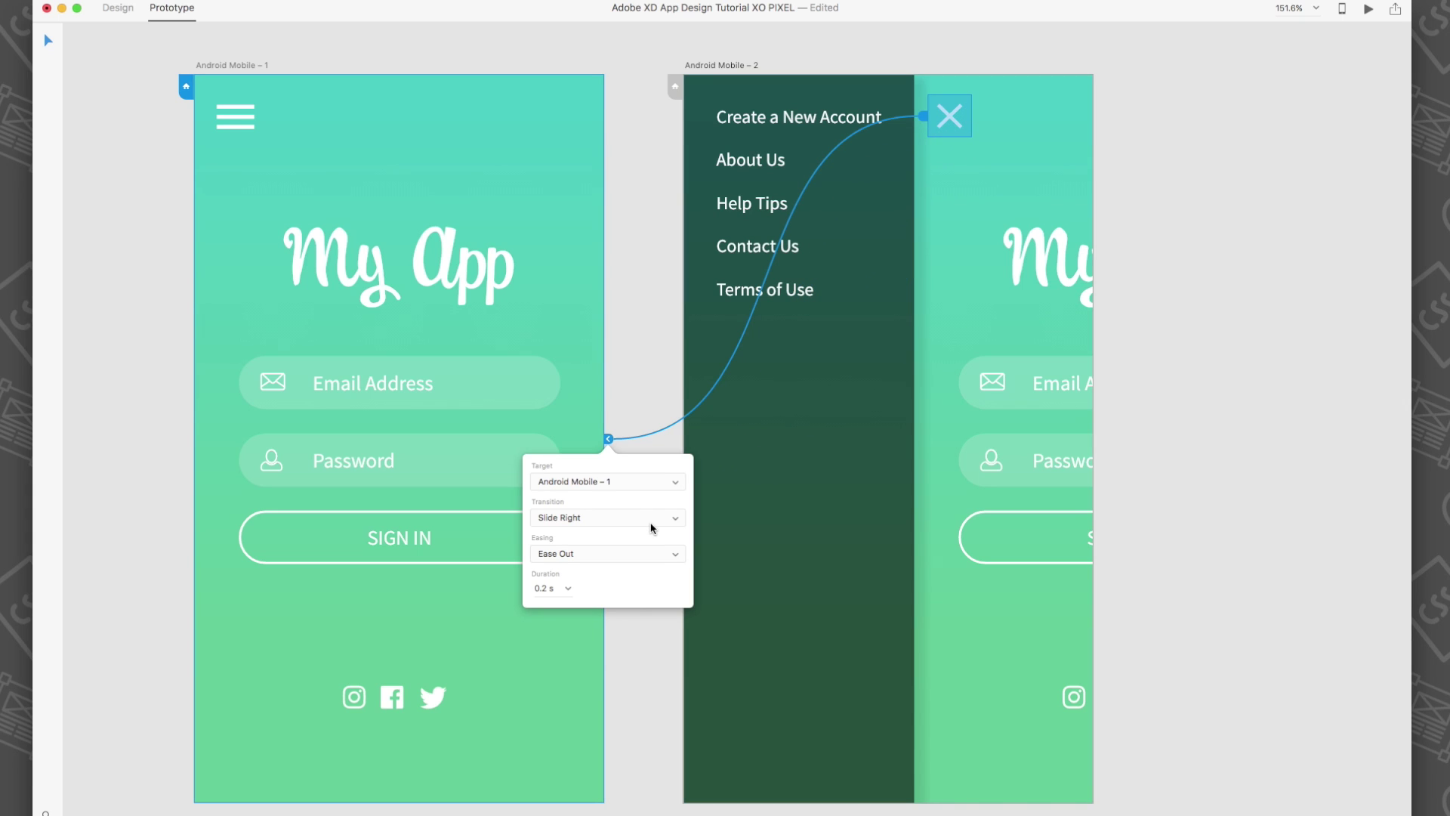
click(652, 528)
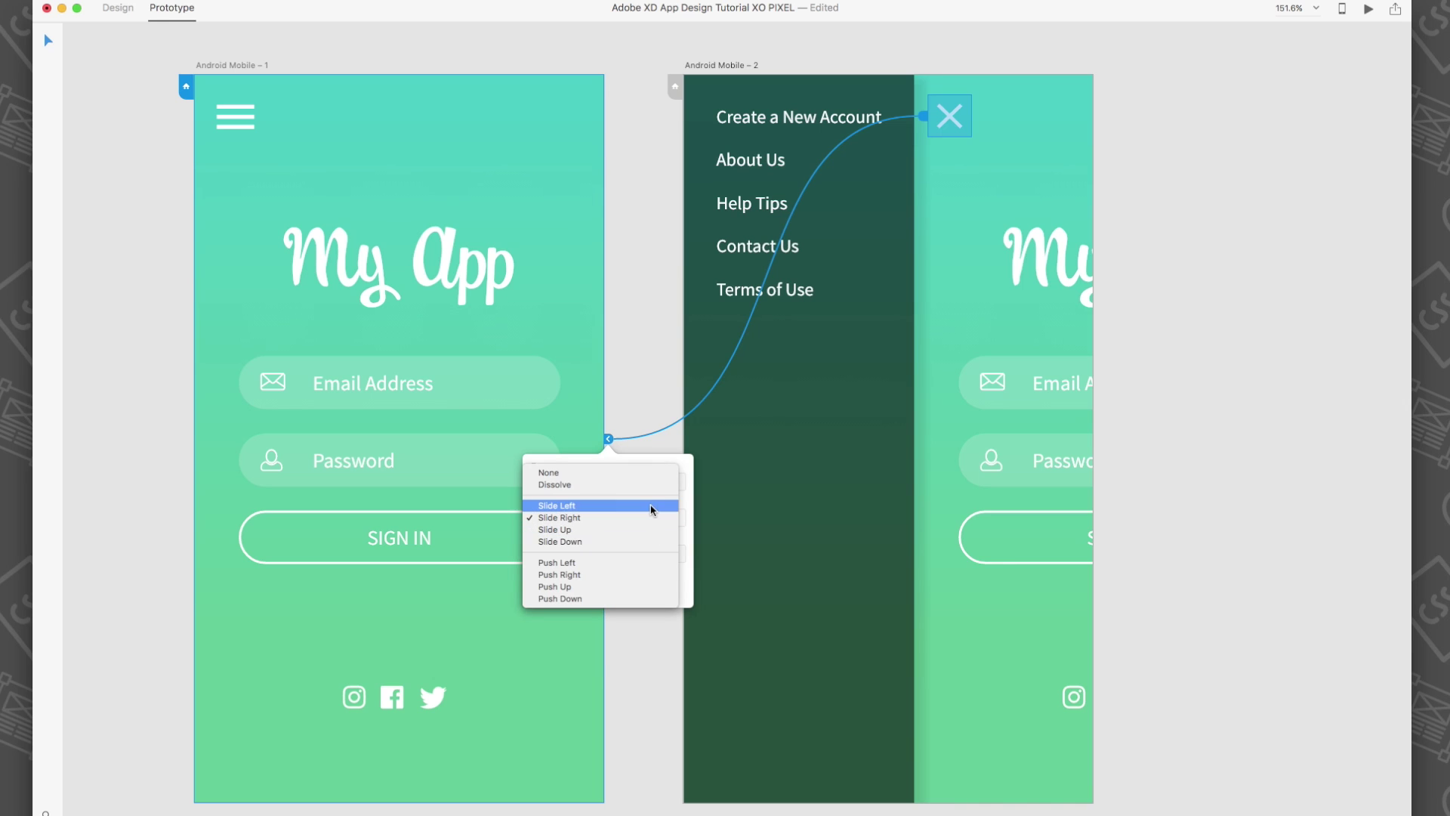
click(651, 507)
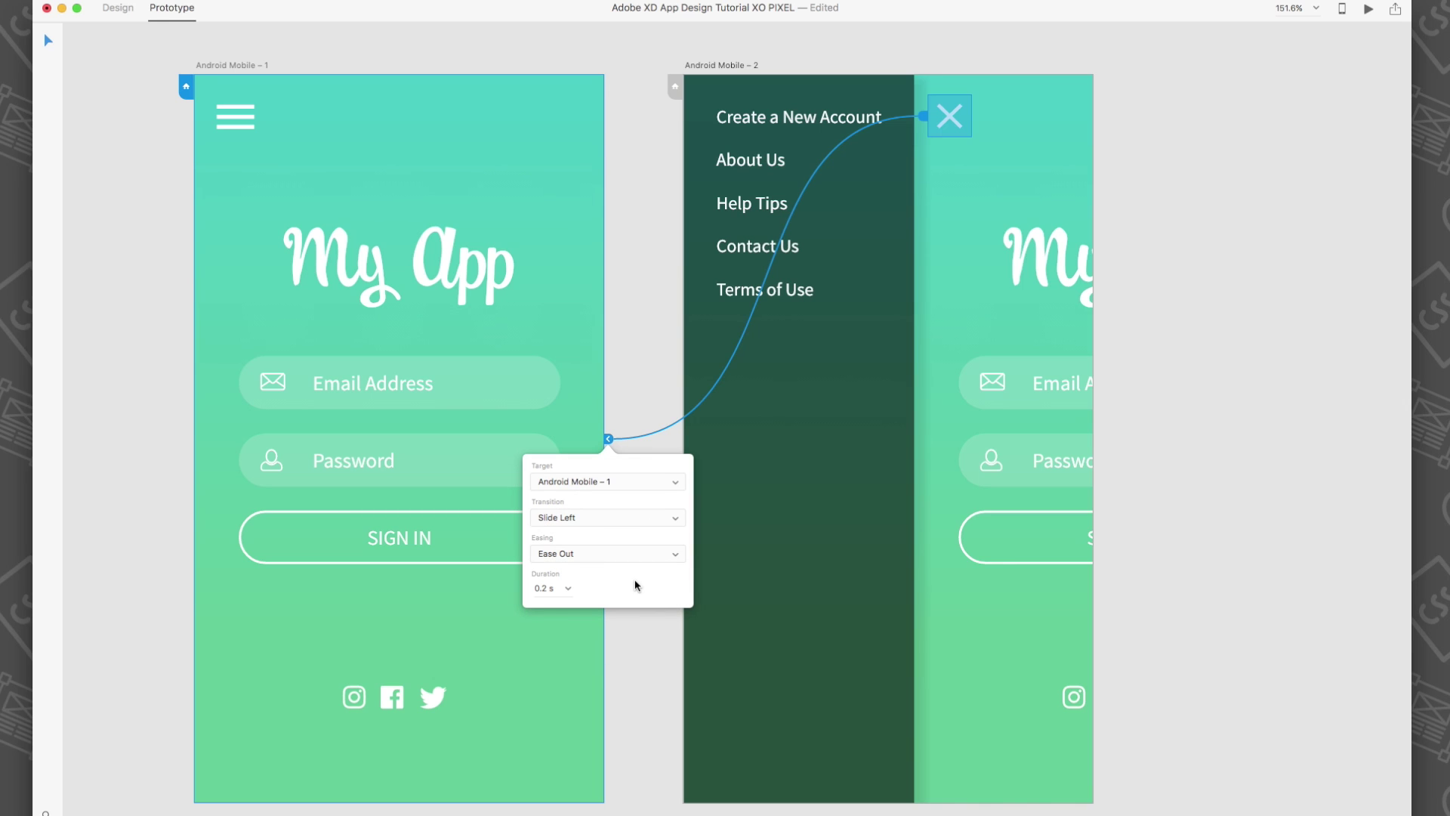
click(634, 394)
key(super+a)
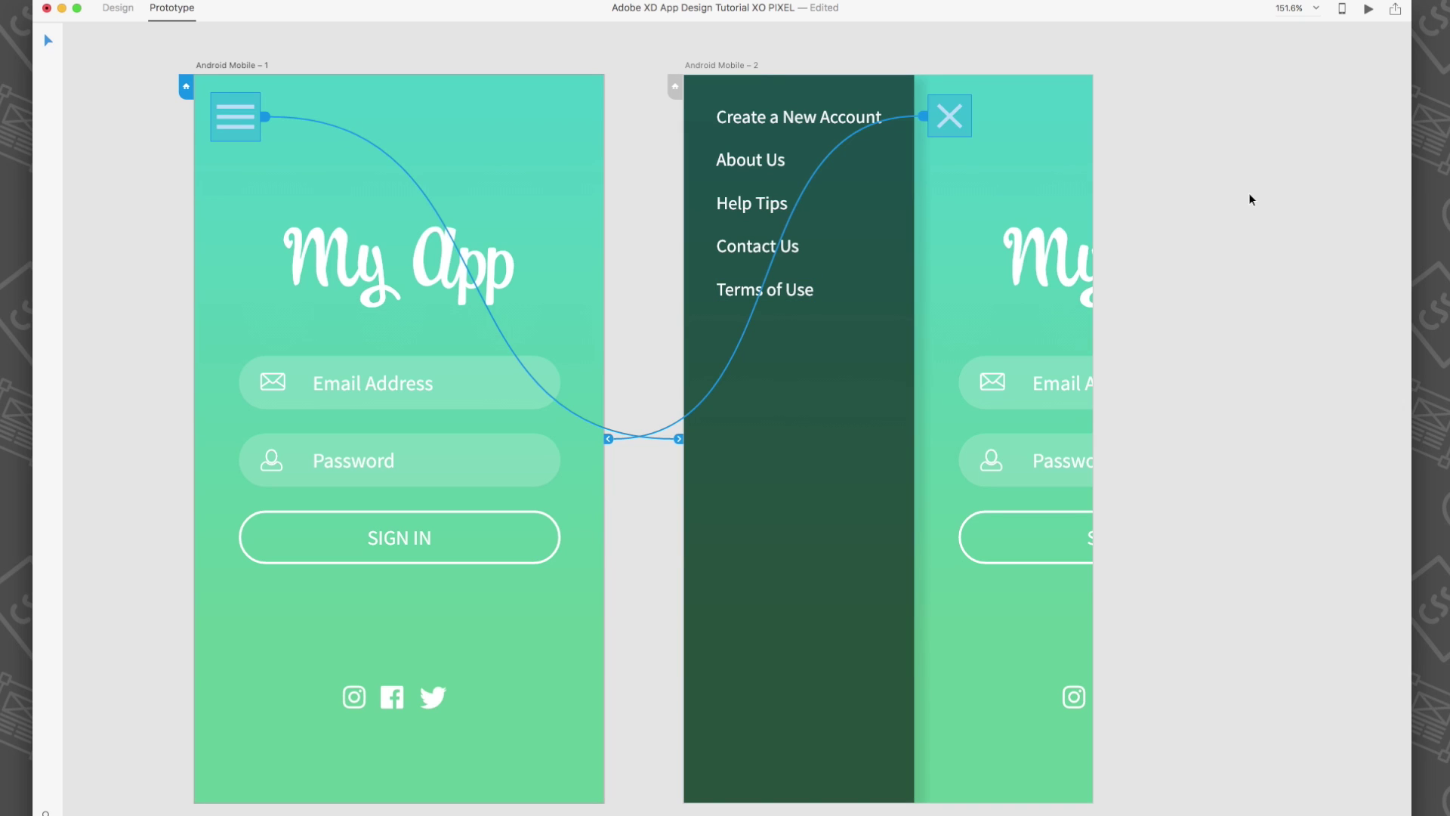
Open Desktop Preview beside the artboards and toggle the slide-out menu a few times.
click(1251, 200)
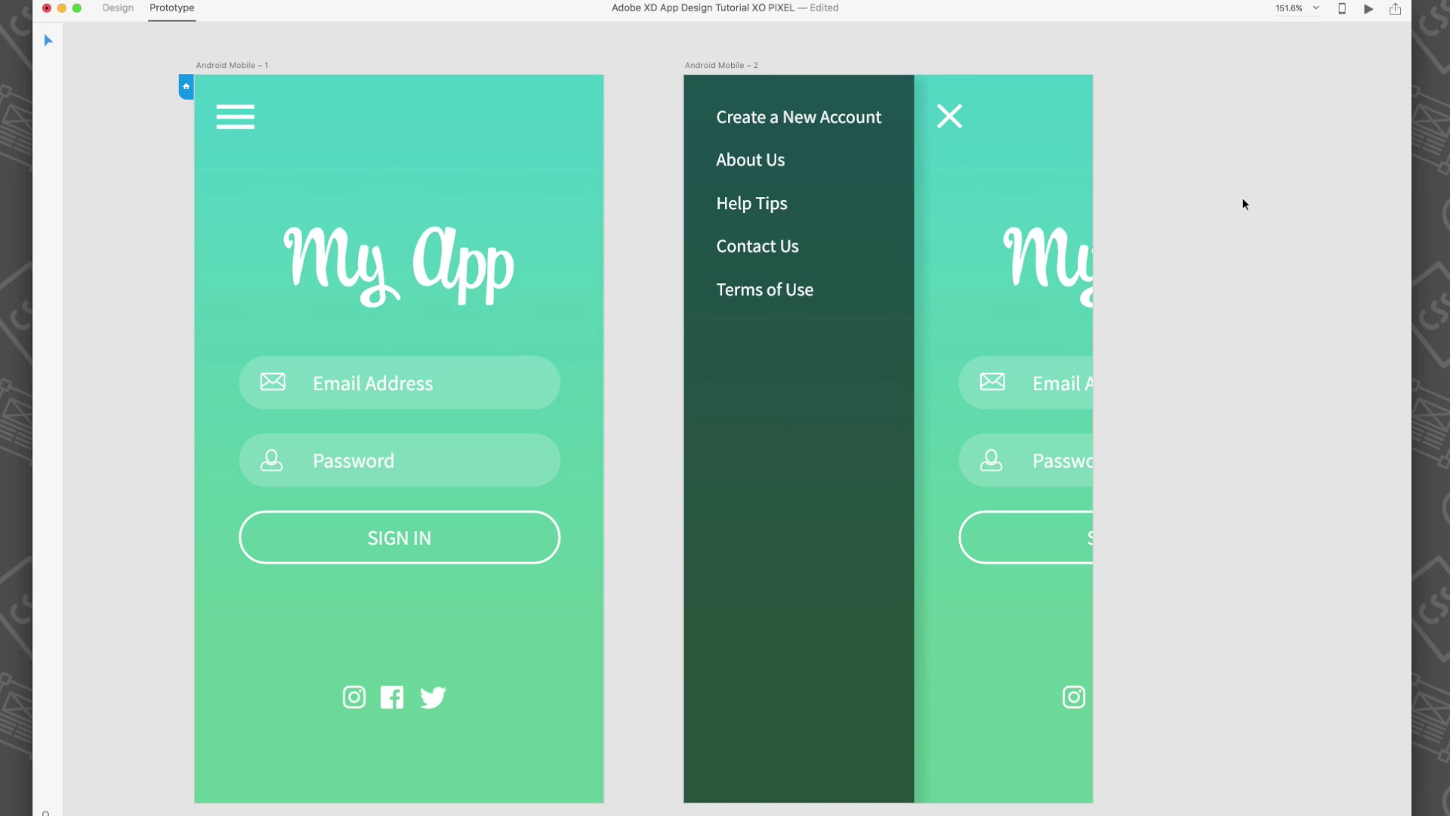
click(1370, 14)
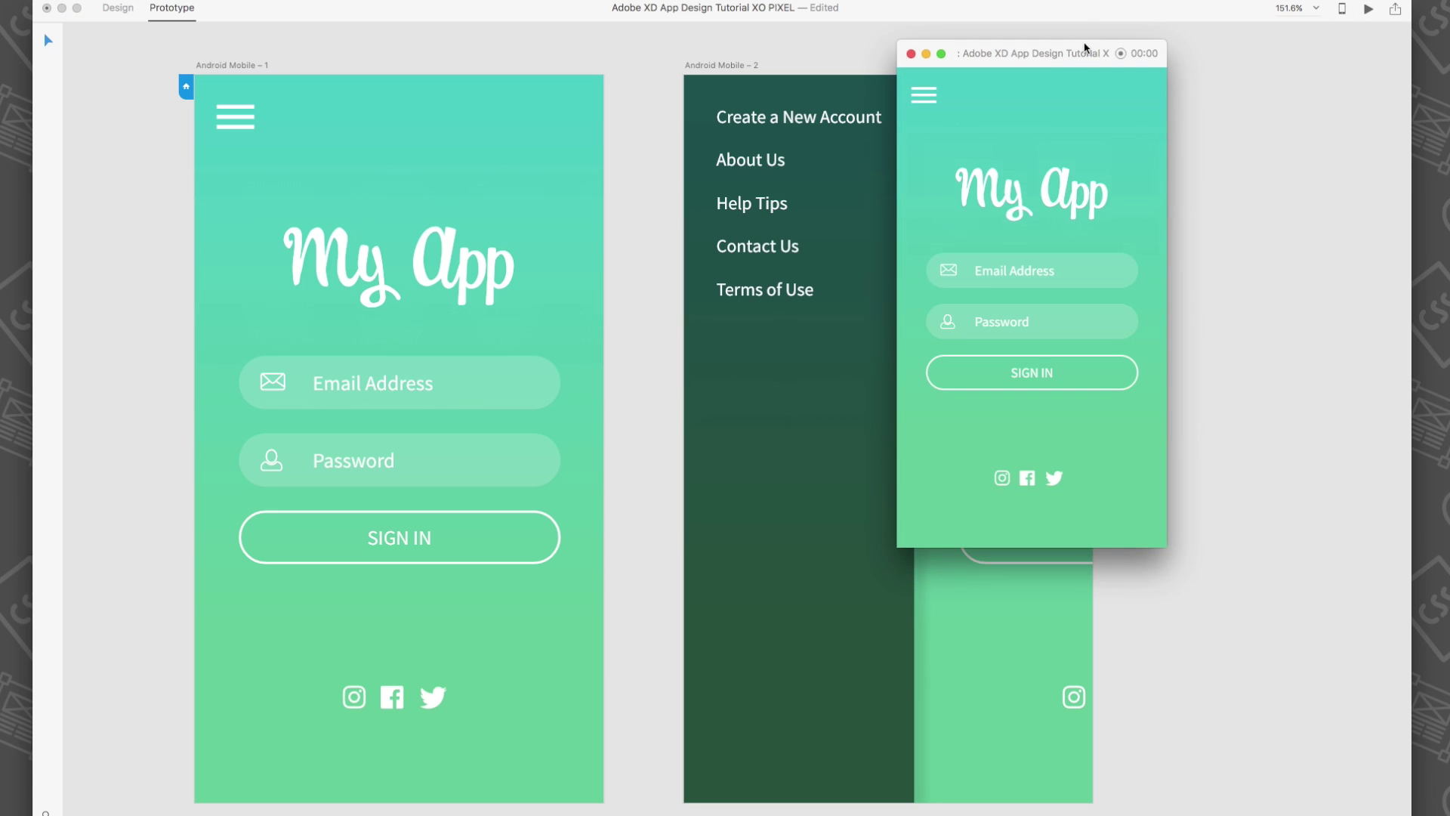
mouse_move(1046, 60)
mouse_down()
mouse_move(1133, 65)
mouse_move(1264, 108)
mouse_up()
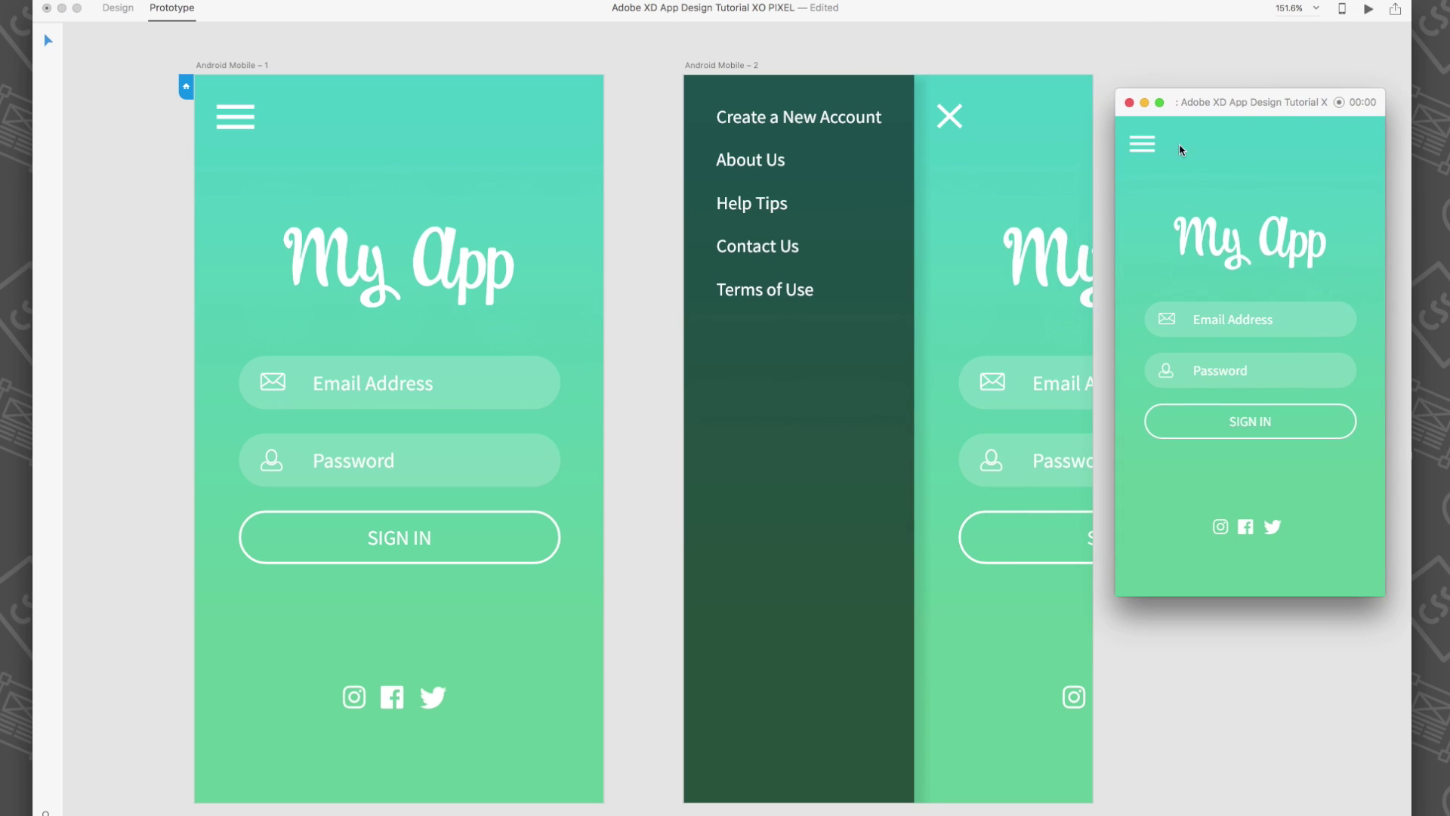
click(1145, 146)
click(1288, 142)
click(1149, 144)
click(1292, 142)
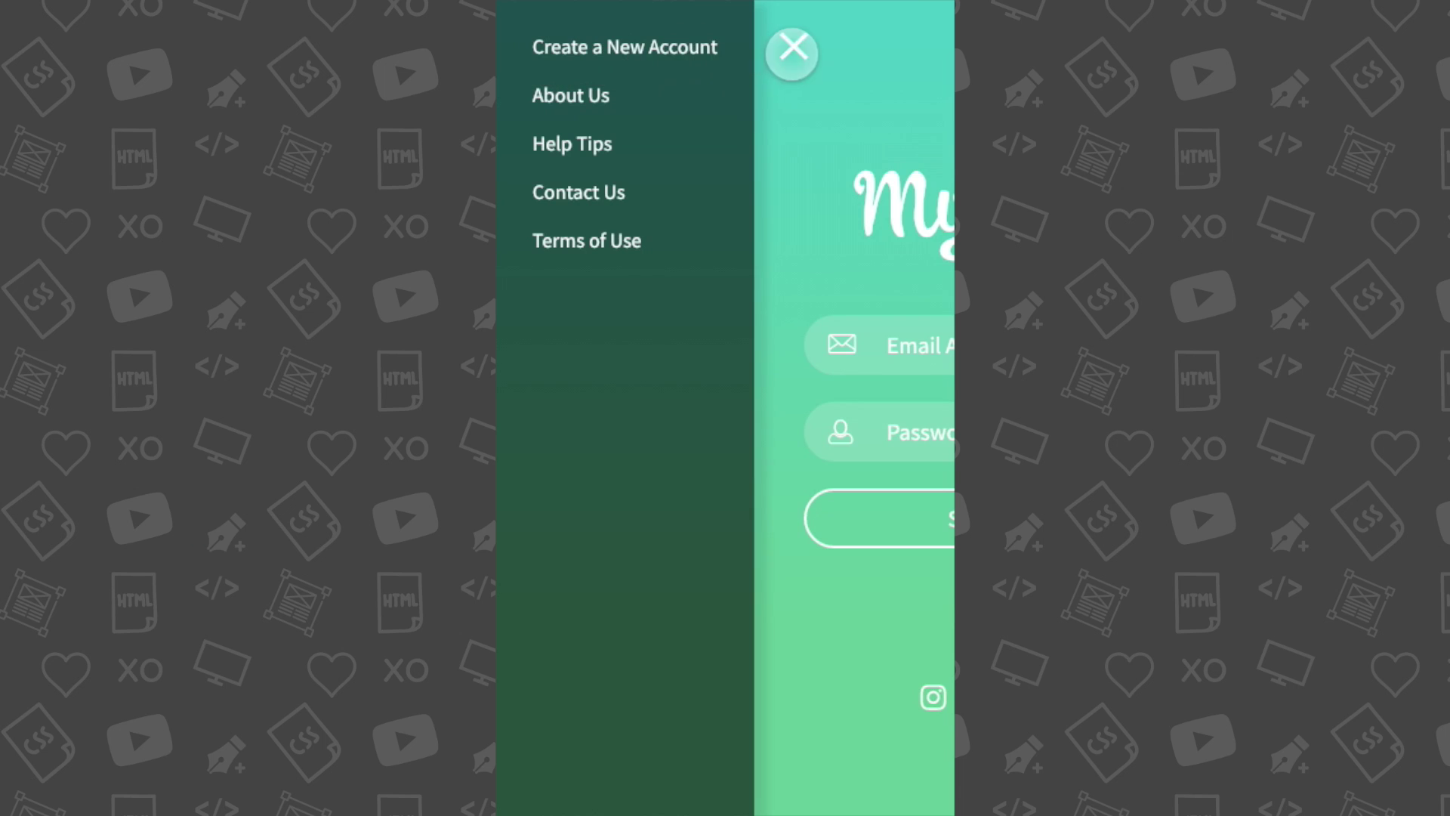
Repeatedly open the menu with the hamburger and close it with the X, ending on login.
click(794, 52)
click(542, 48)
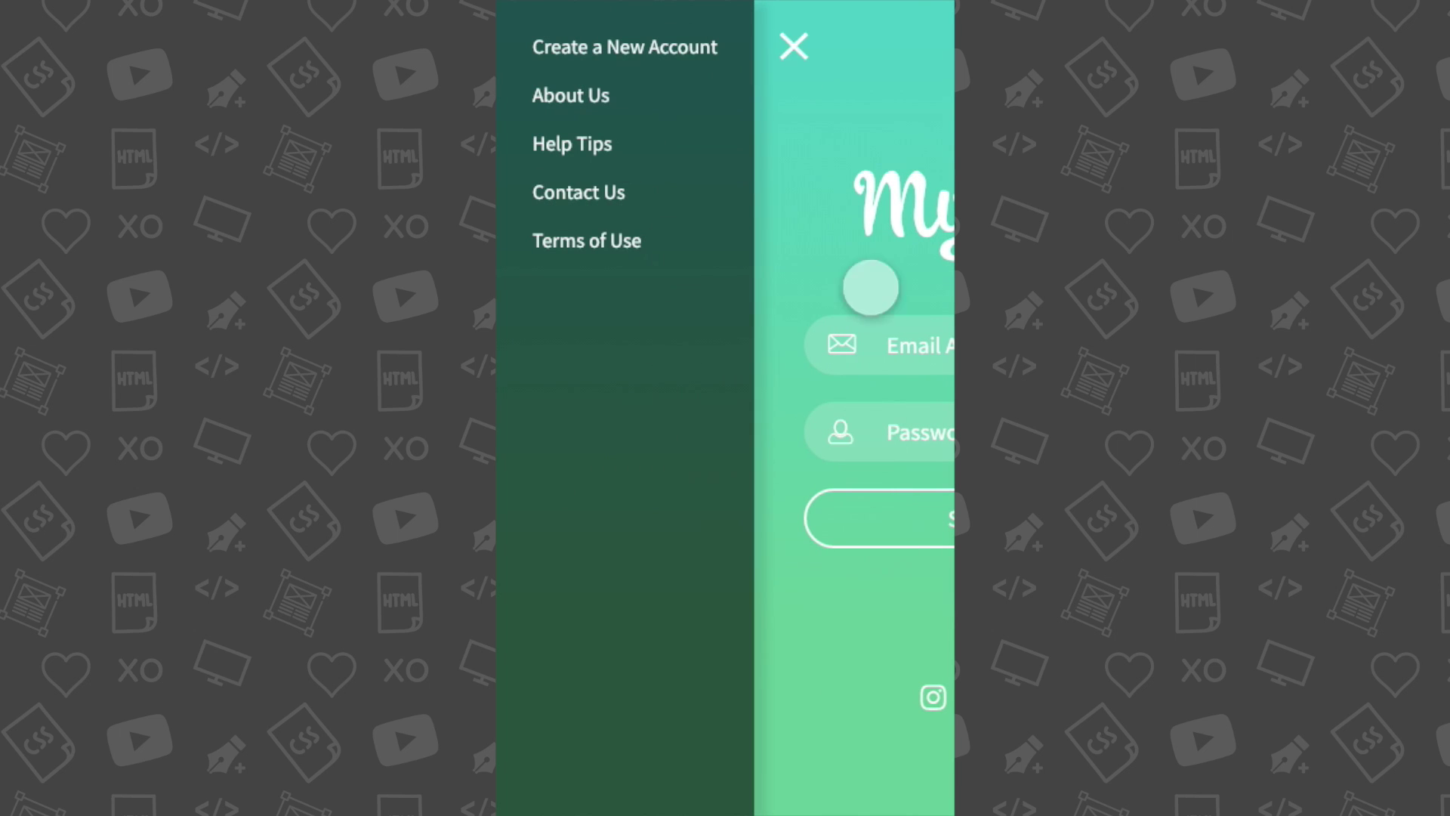
click(799, 45)
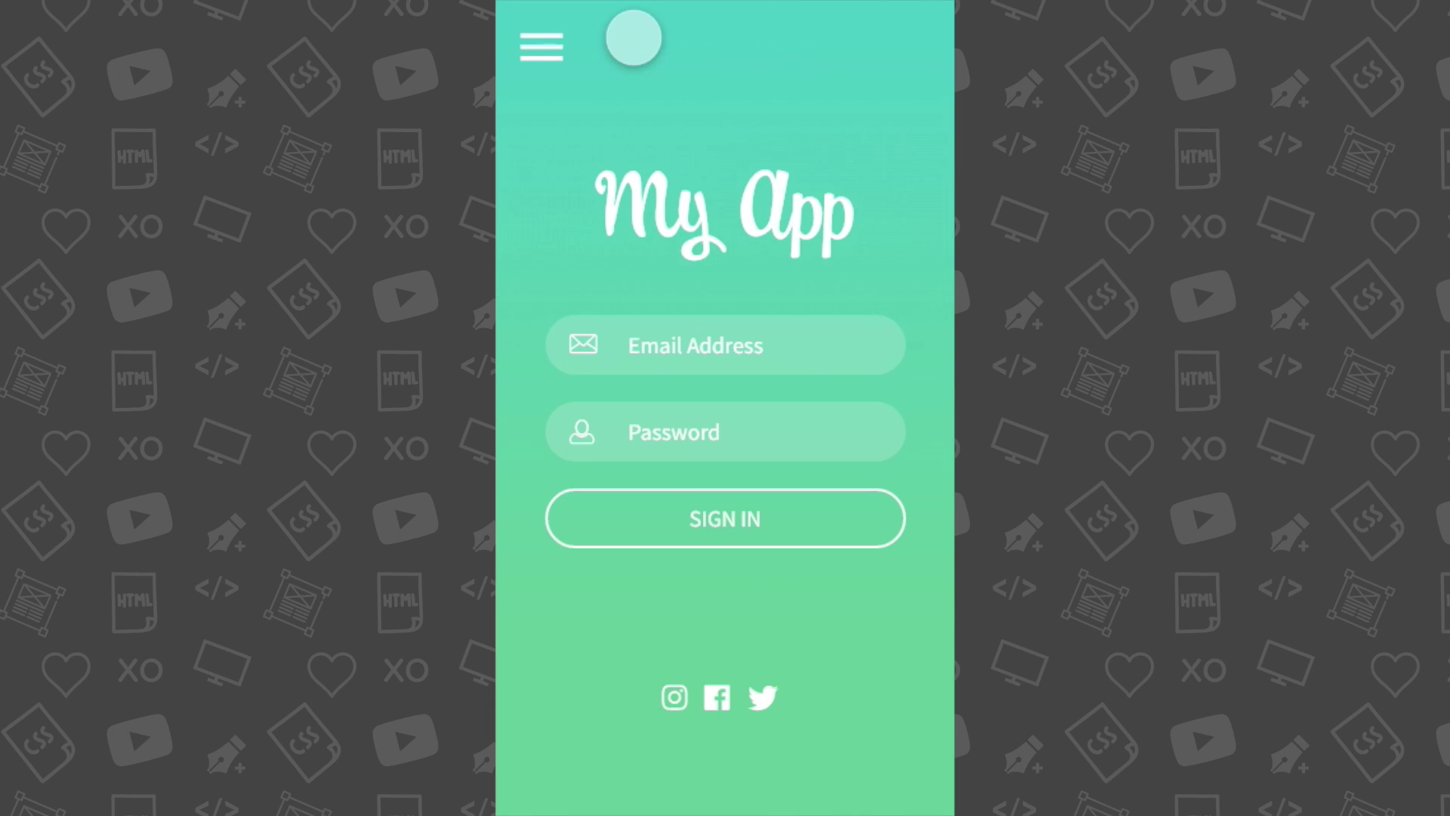
click(542, 46)
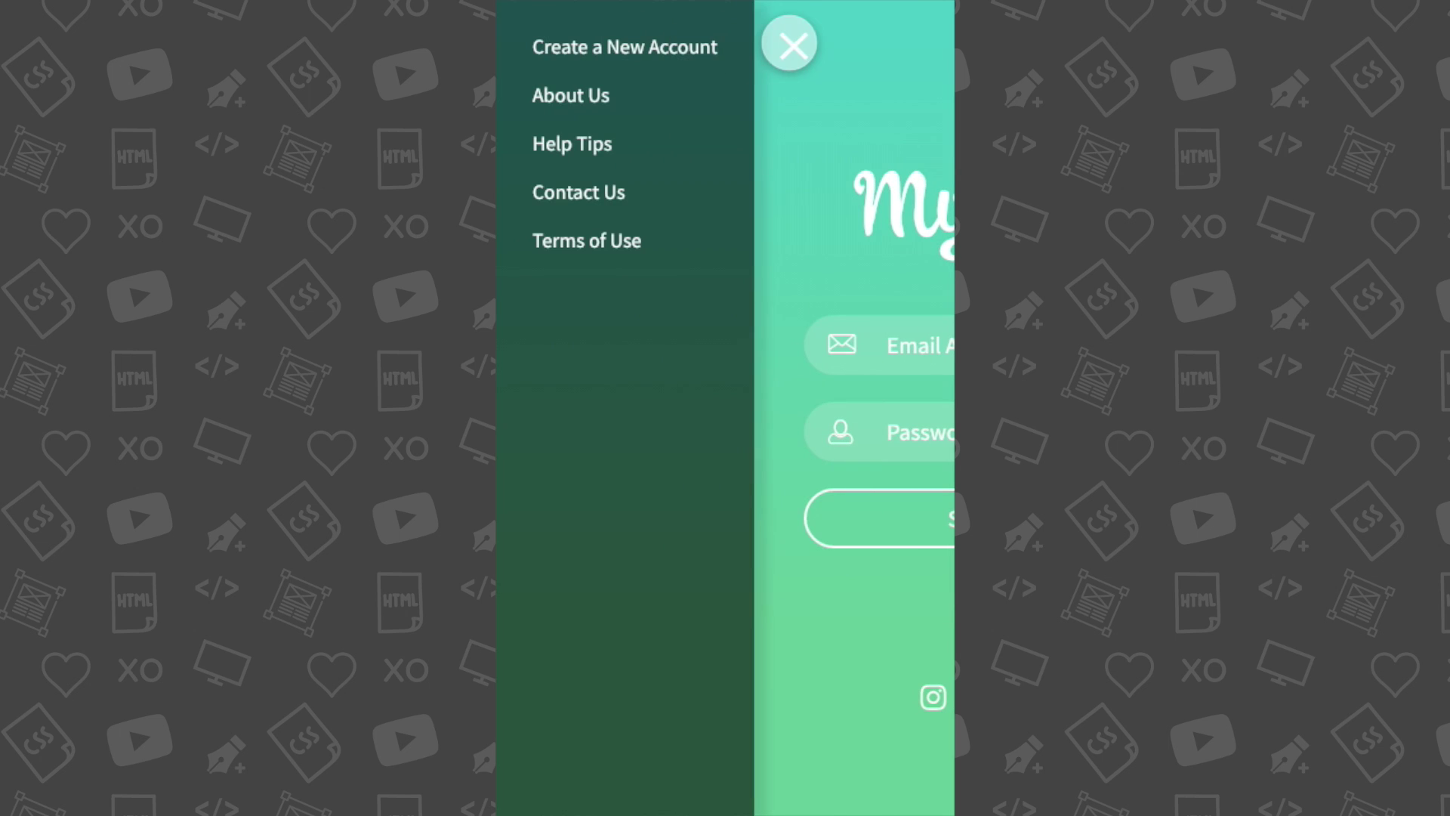
click(790, 44)
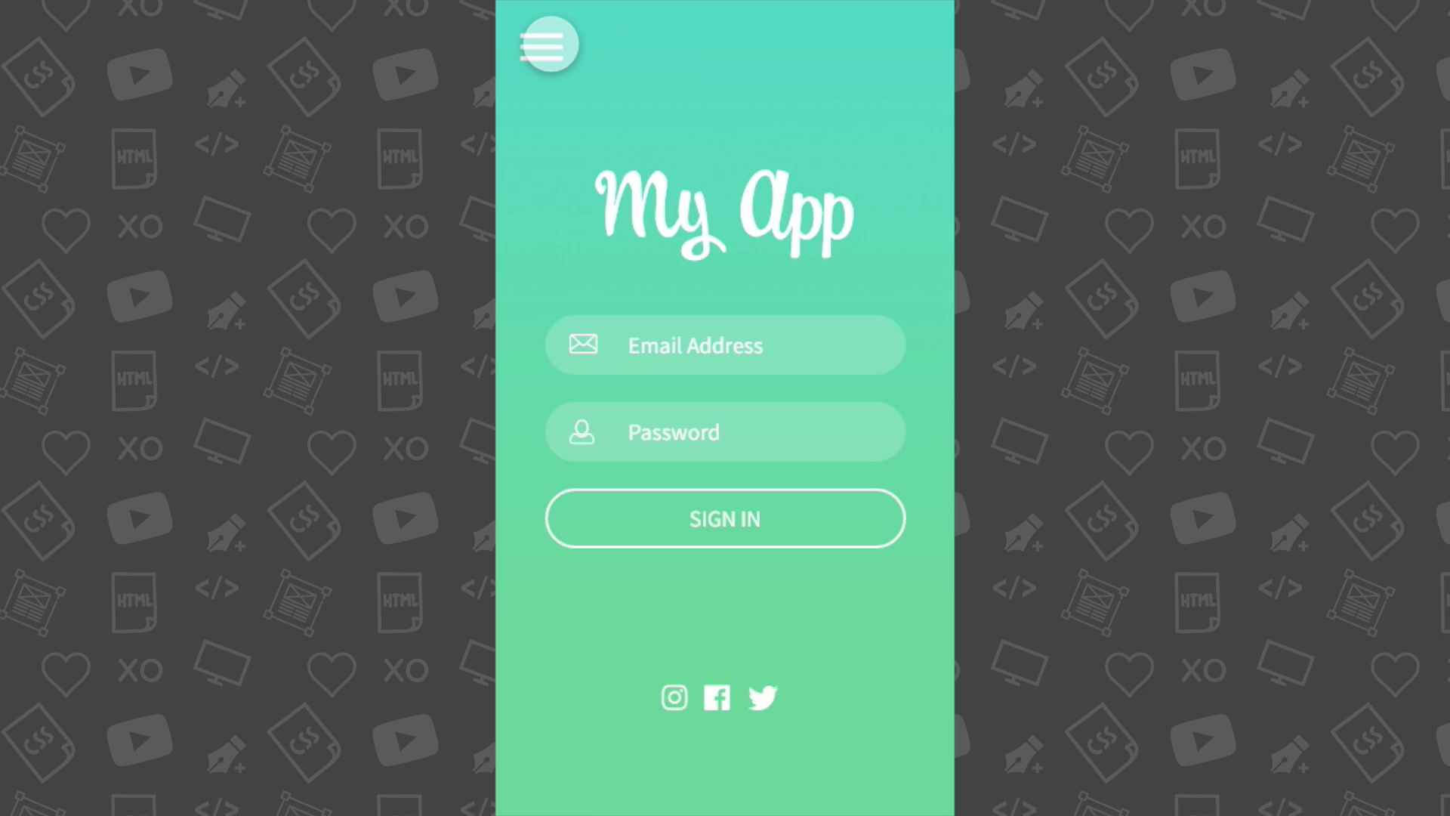